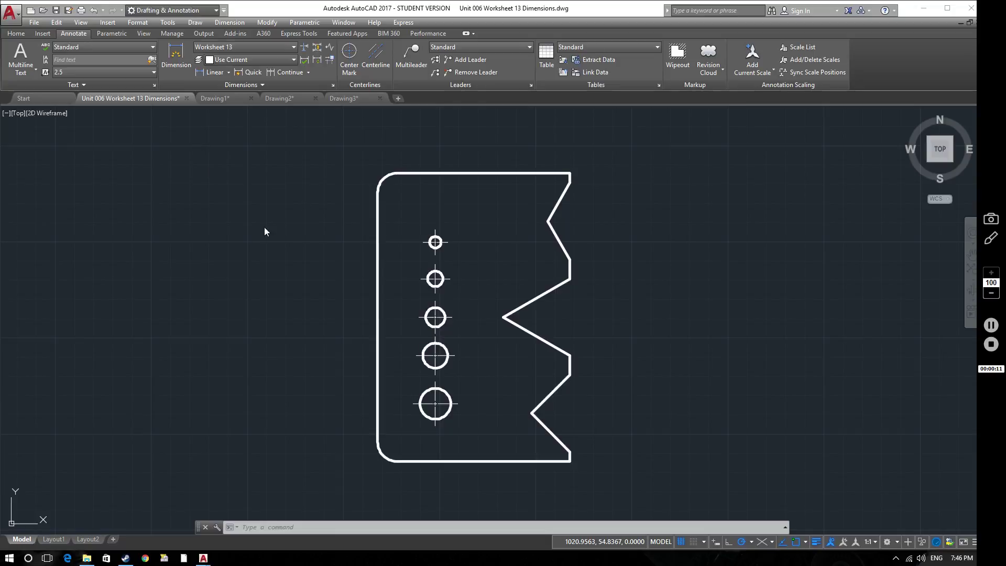
Look through the drawing's existing dimension styles.
click(16, 34)
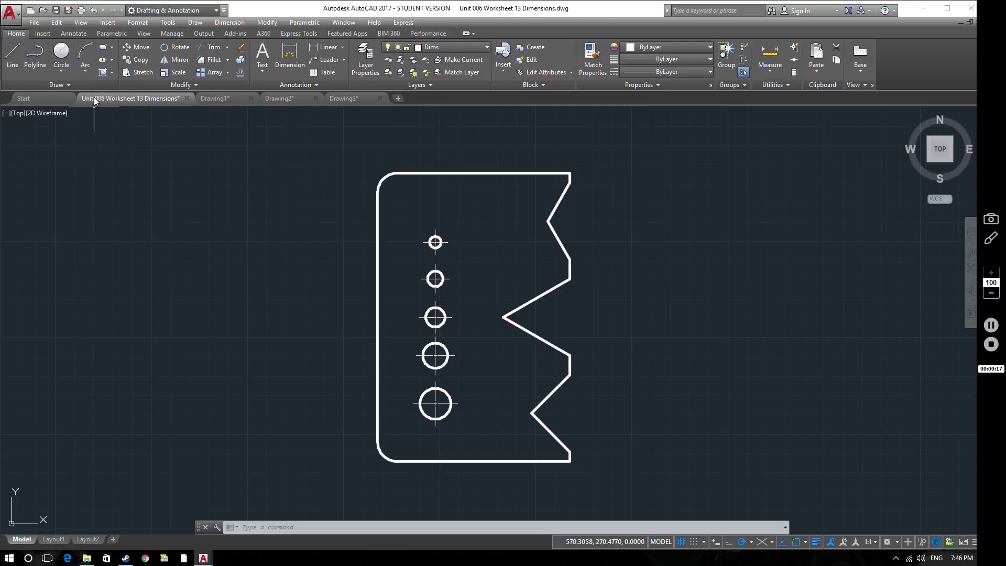
click(79, 34)
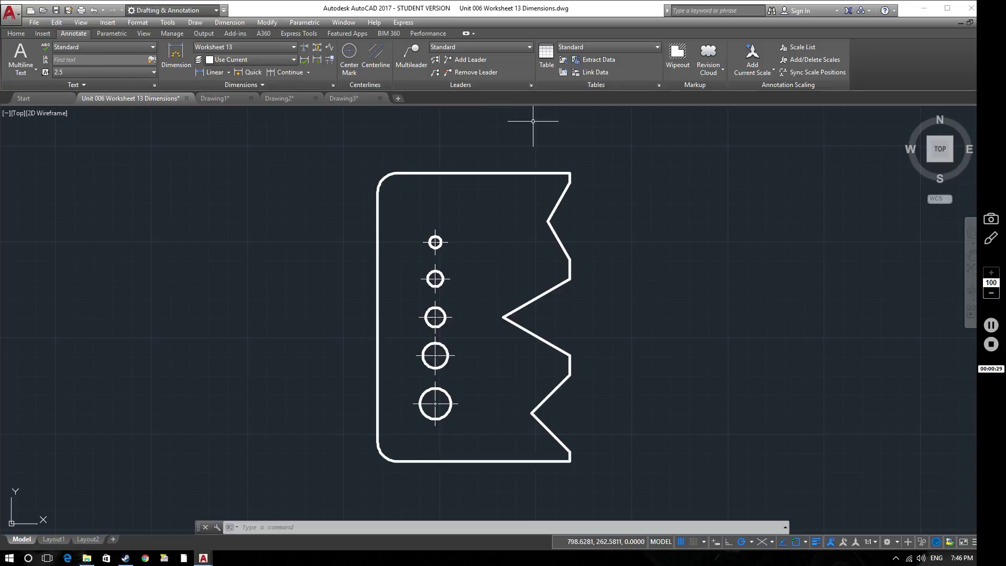
click(288, 46)
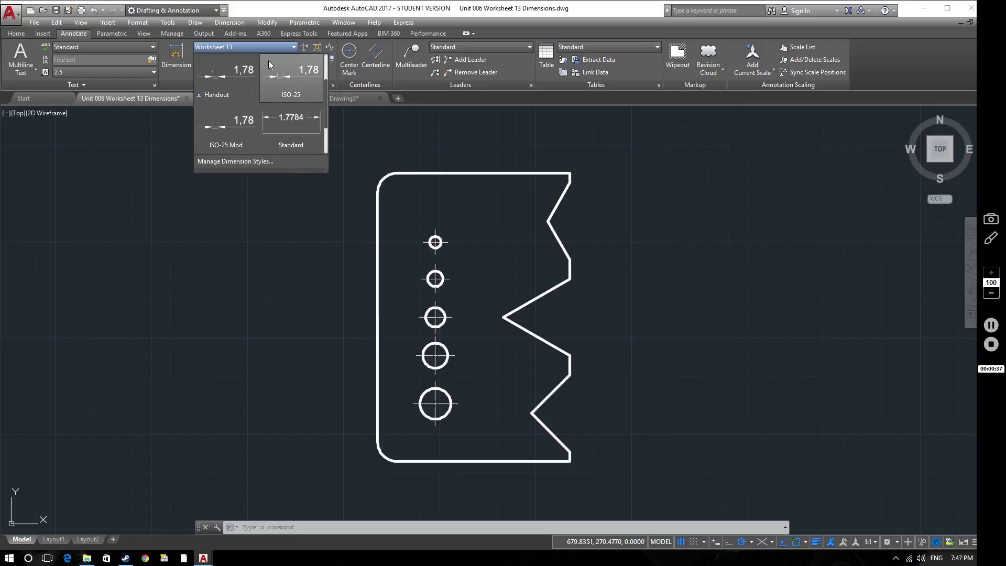
click(287, 47)
click(285, 46)
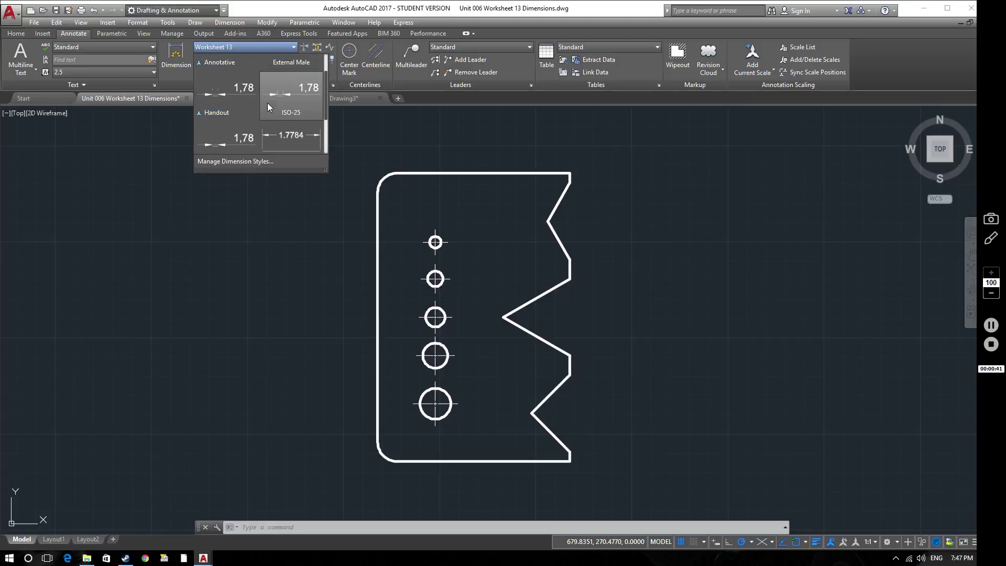
scroll(267, 102, up, 1)
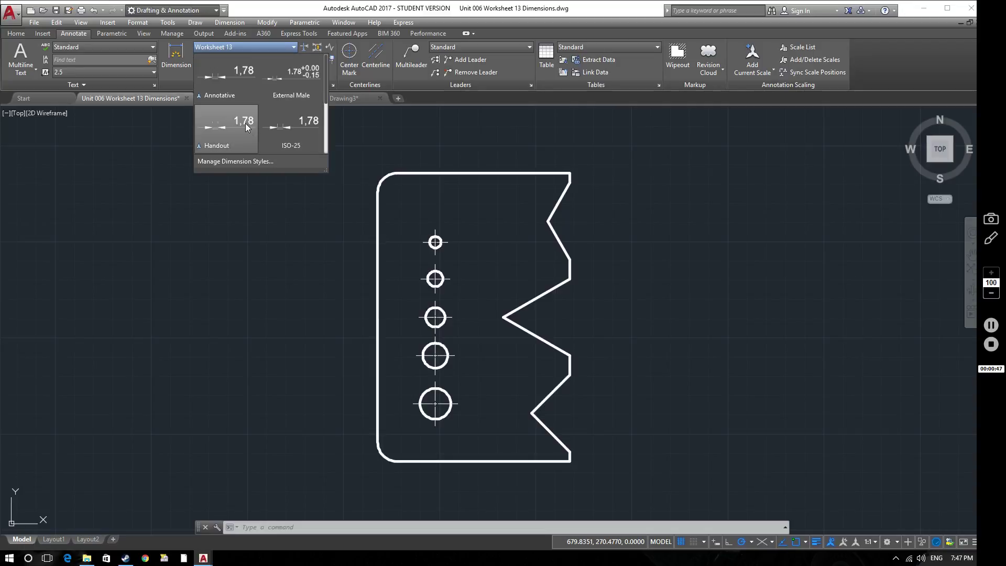
scroll(252, 107, down, 1)
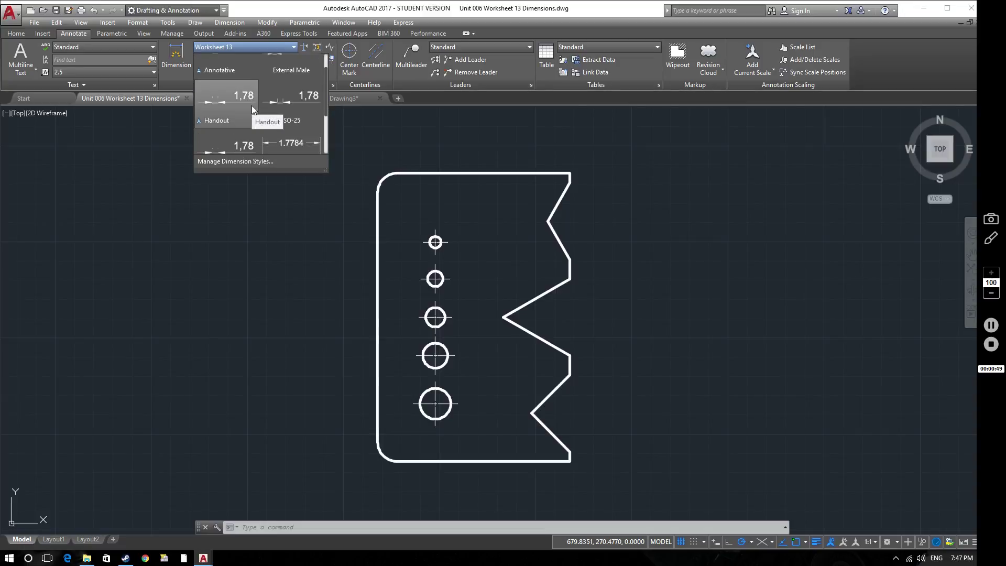
scroll(251, 105, down, 2)
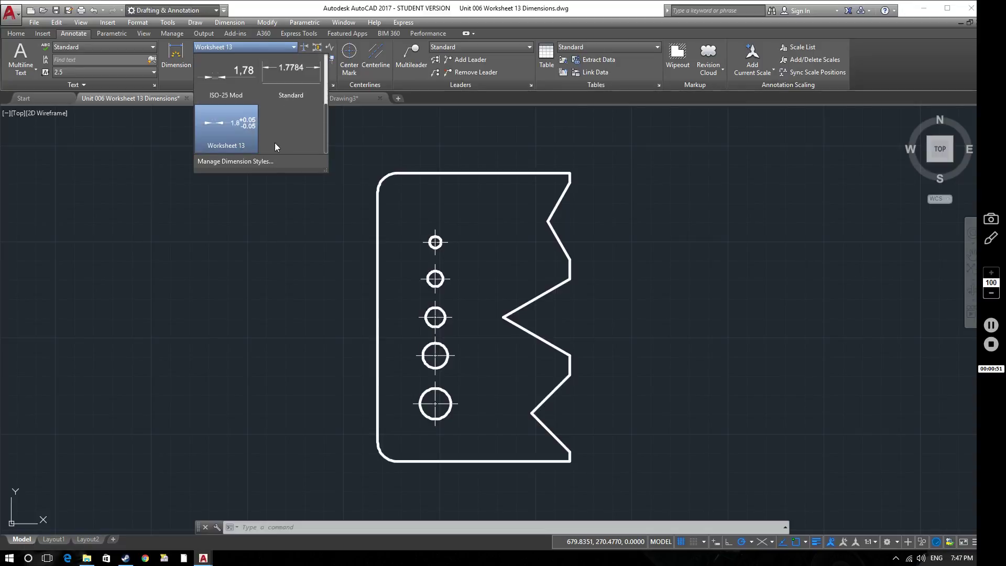
Create a new dimension style named Worksheet X, starting with ISO-25 and used for all dimensions.
click(242, 162)
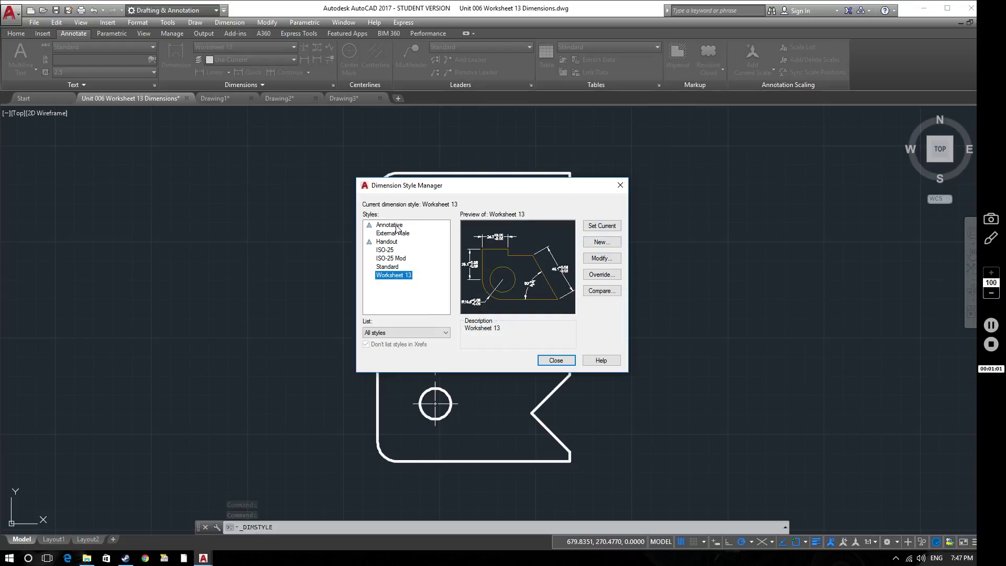
click(397, 225)
click(397, 234)
click(397, 242)
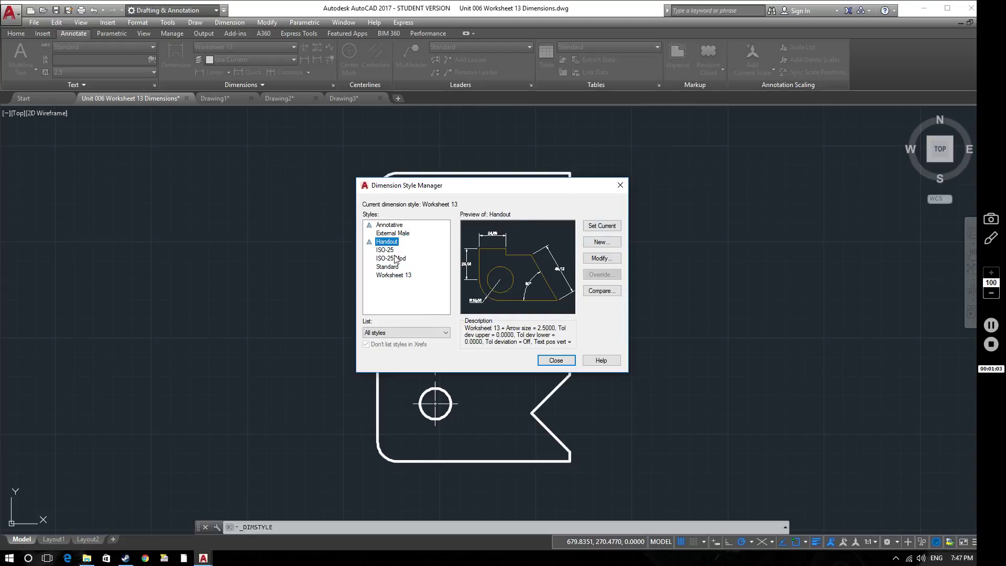
click(389, 251)
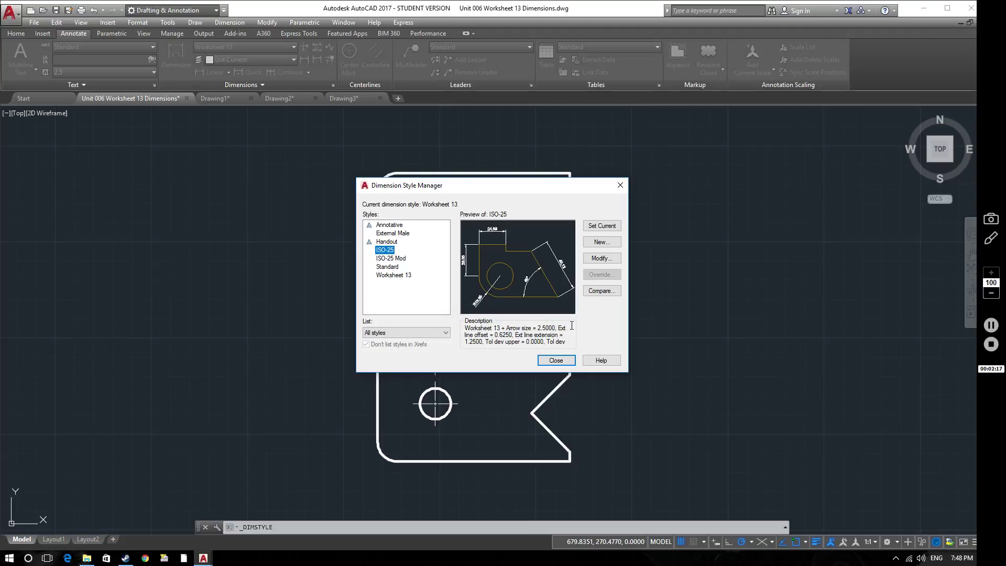
click(600, 242)
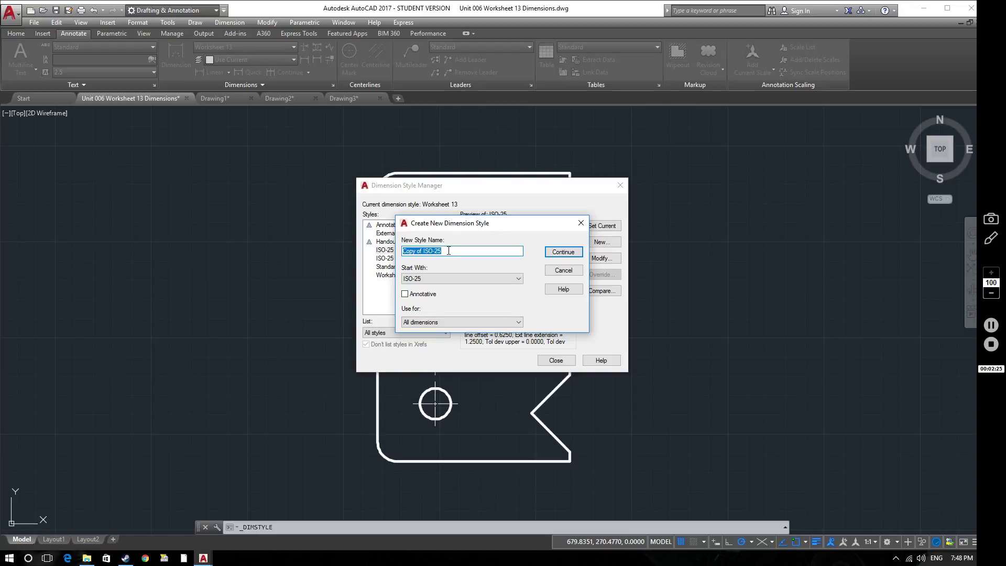
text(Worksheet X)
click(470, 281)
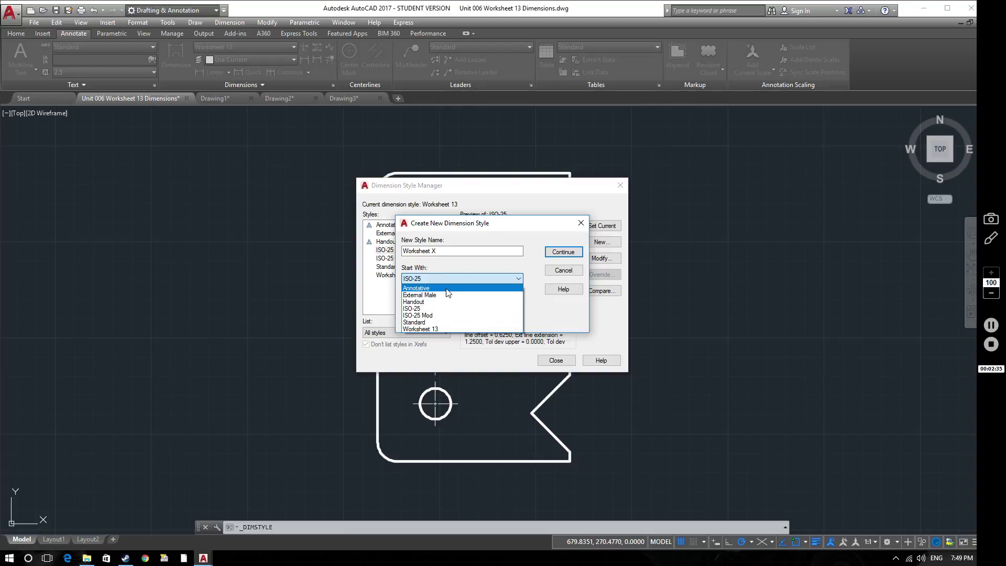
click(437, 307)
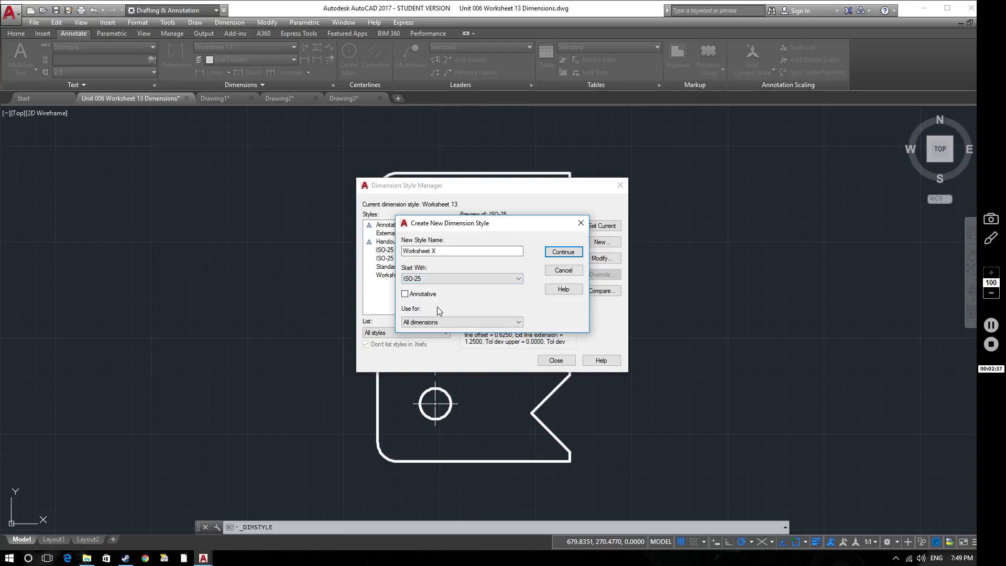
click(573, 256)
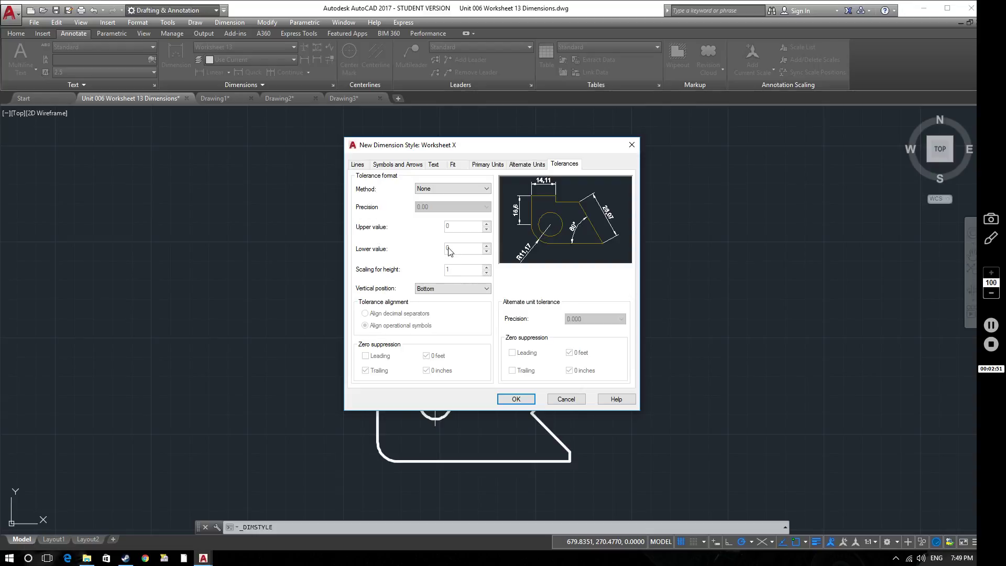
Set the extension lines of the Worksheet X style to extend 2 beyond the dimension lines with a 2 offset from origin.
click(361, 164)
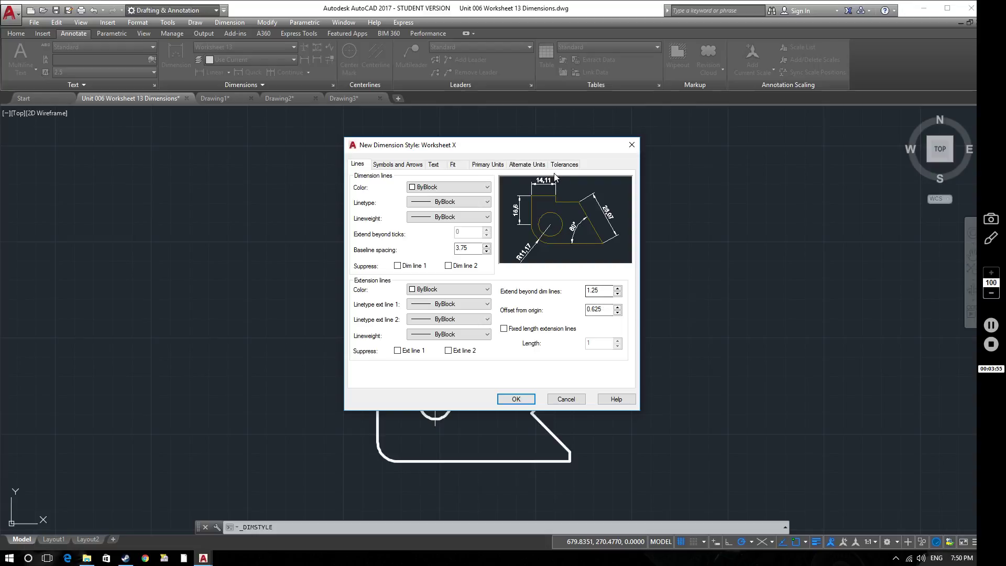
double_click(598, 309)
text(2)
key(shift+Tab)
text(2)
click(591, 309)
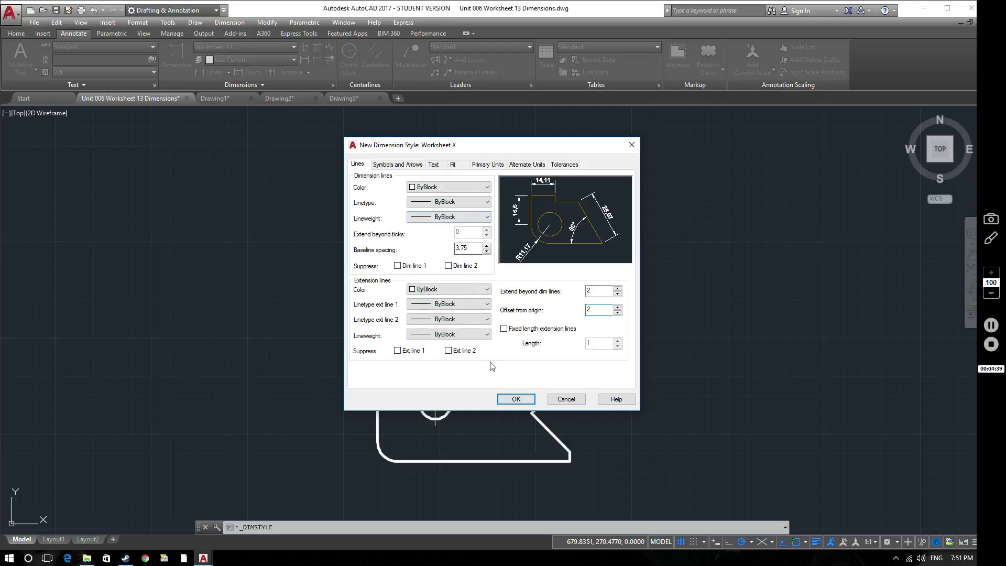
Try Closed blank for the dimension arrowheads and restore them to Closed filled.
click(408, 165)
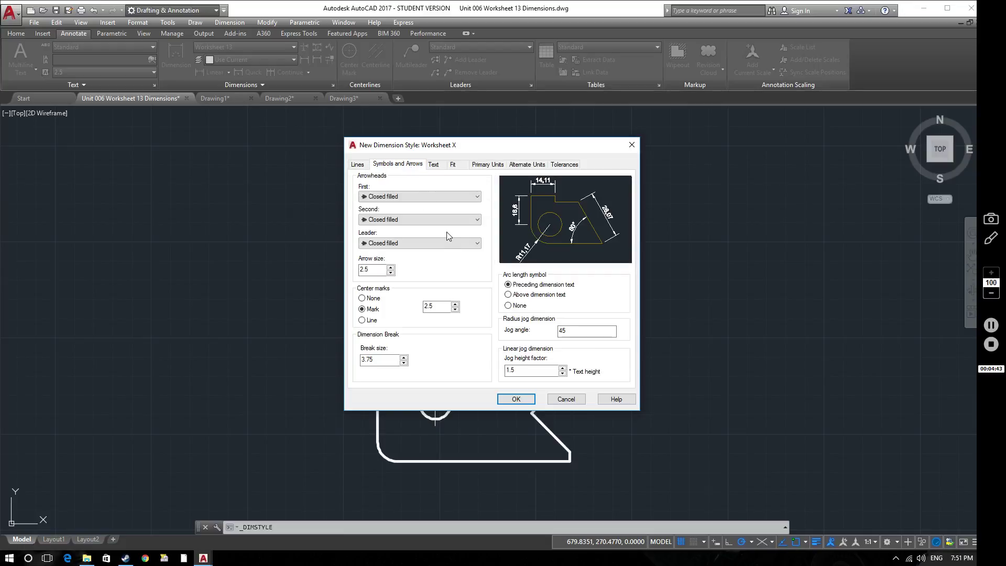
click(380, 200)
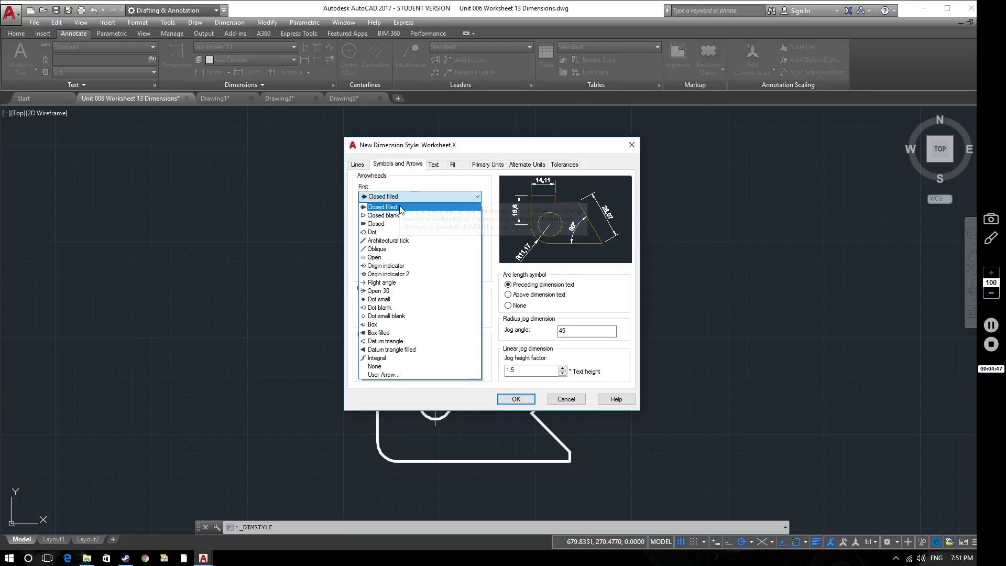
click(399, 215)
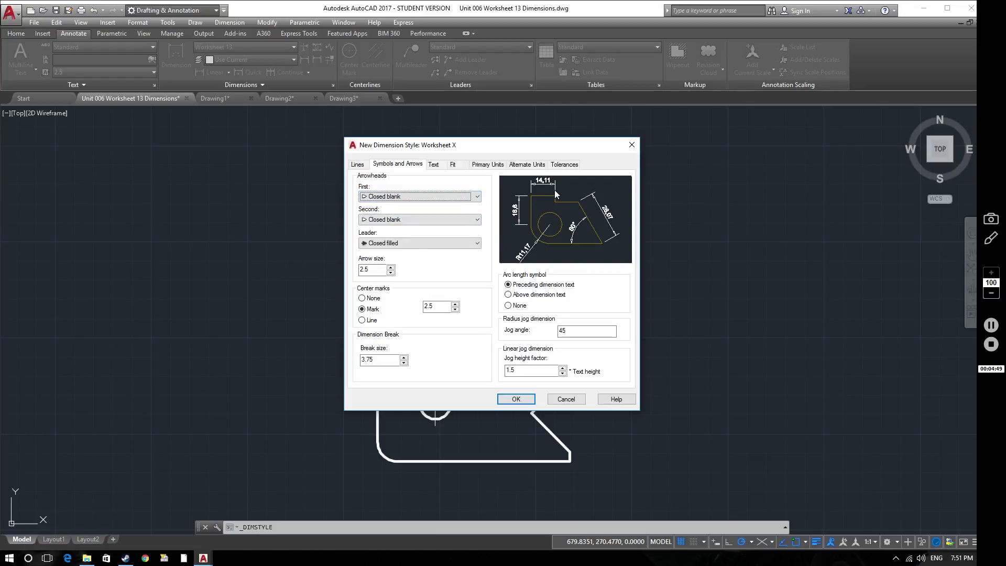
click(457, 198)
scroll(419, 252, up, 3)
click(398, 205)
Keep the second and leader arrowheads as Closed filled and set the arrow size to 4.
click(431, 219)
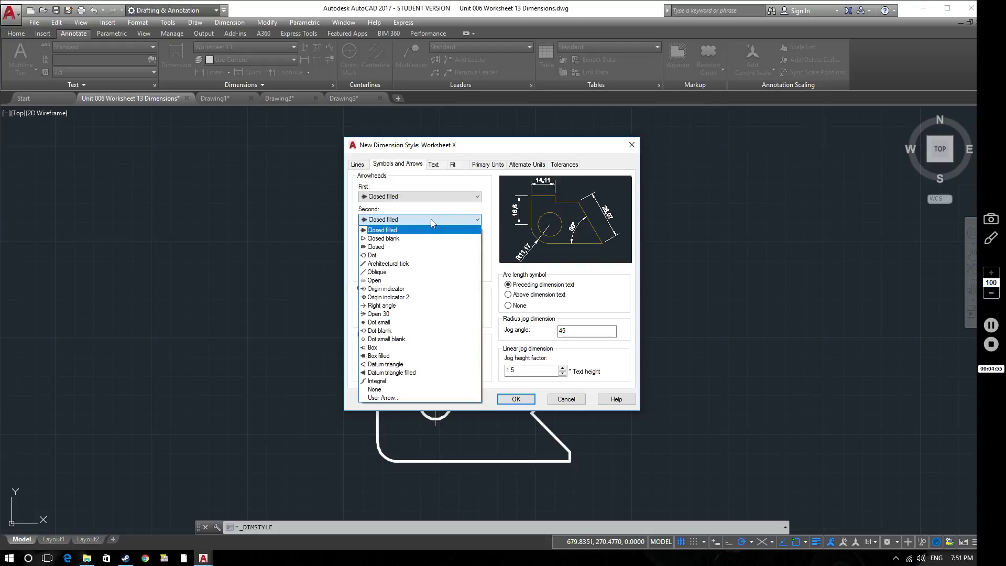
click(430, 218)
click(423, 243)
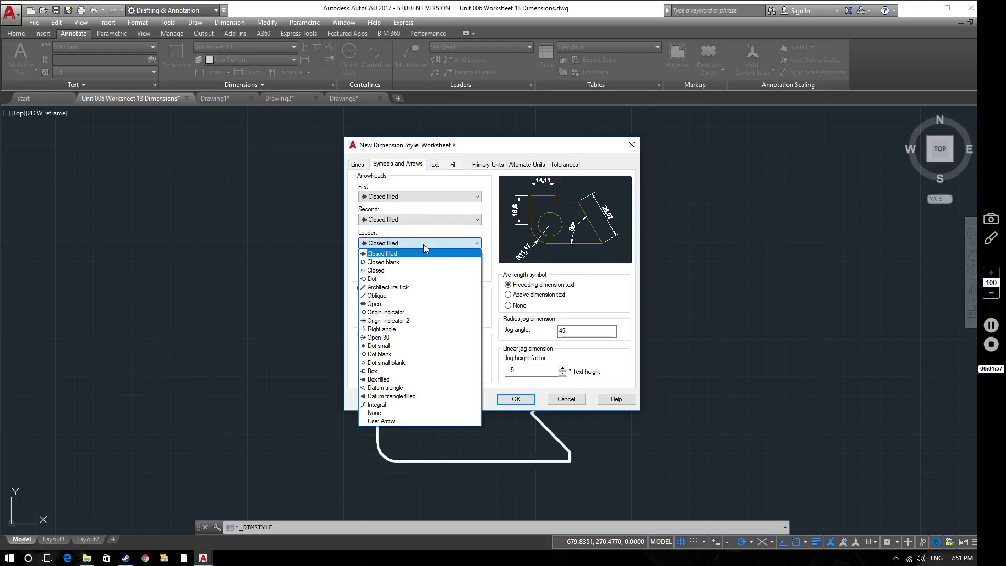
click(423, 244)
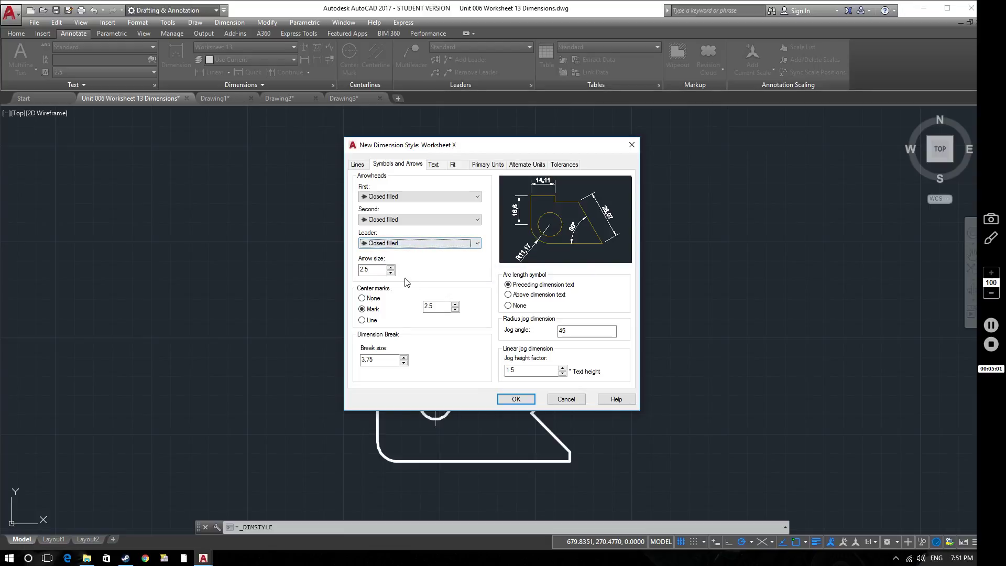
key(Tab)
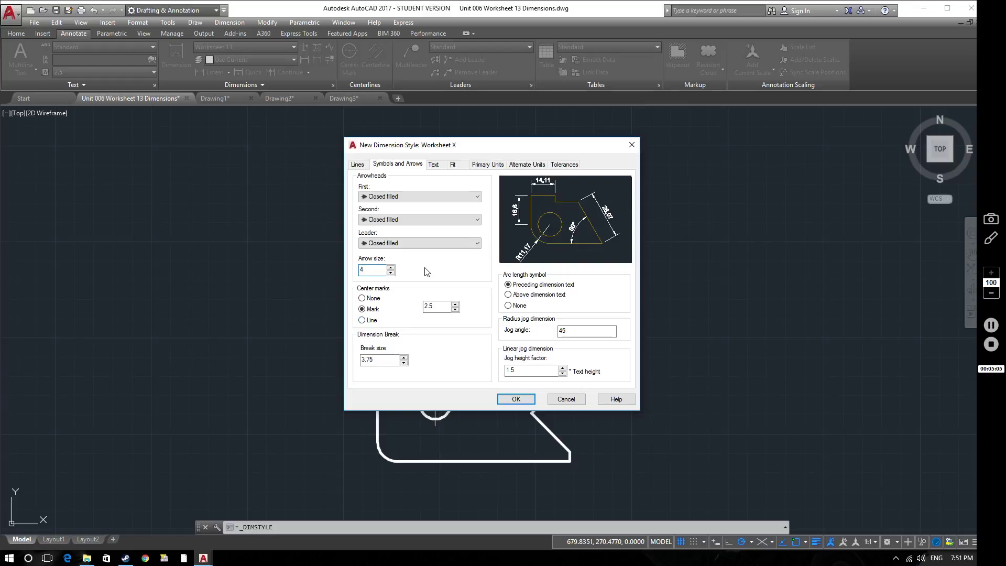
click(440, 308)
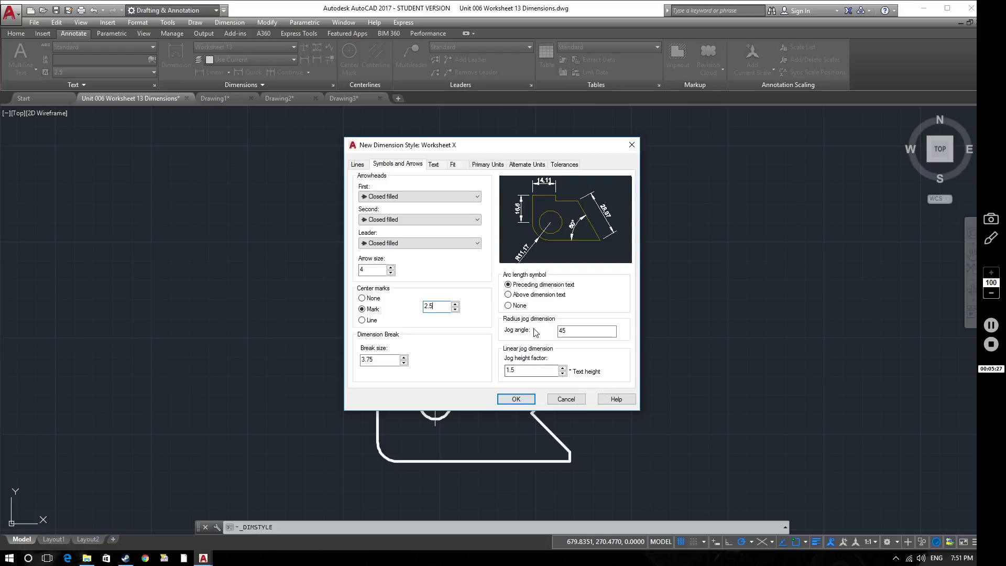
Set the dimension text placement to Centered both vertically and horizontally, with Horizontal text alignment and no frame around the text.
click(433, 164)
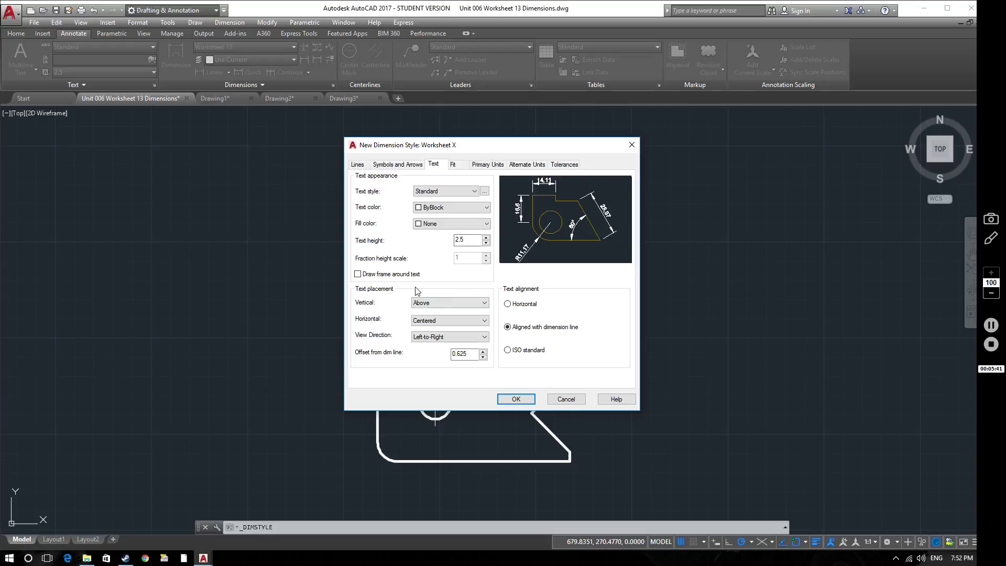
click(358, 274)
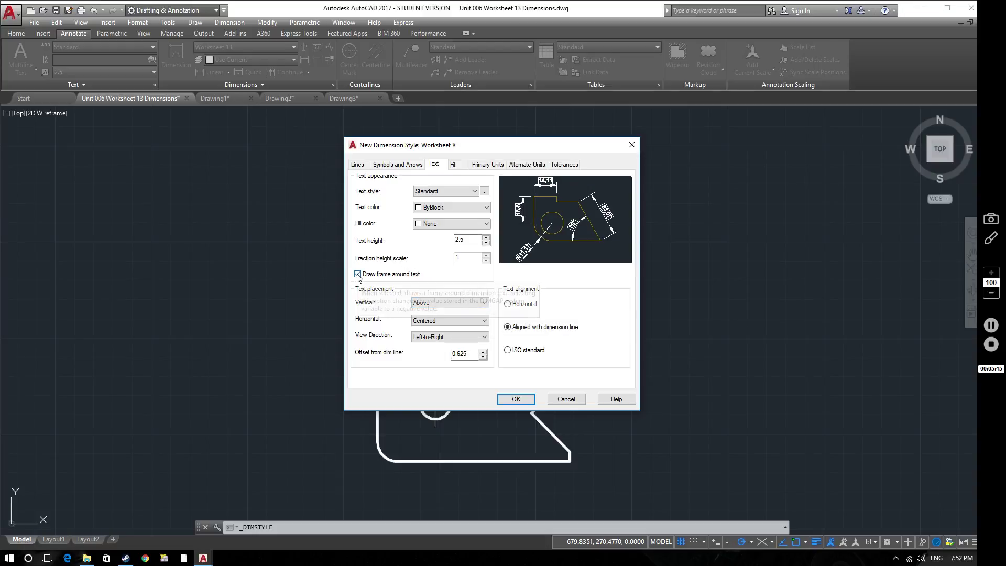
click(358, 275)
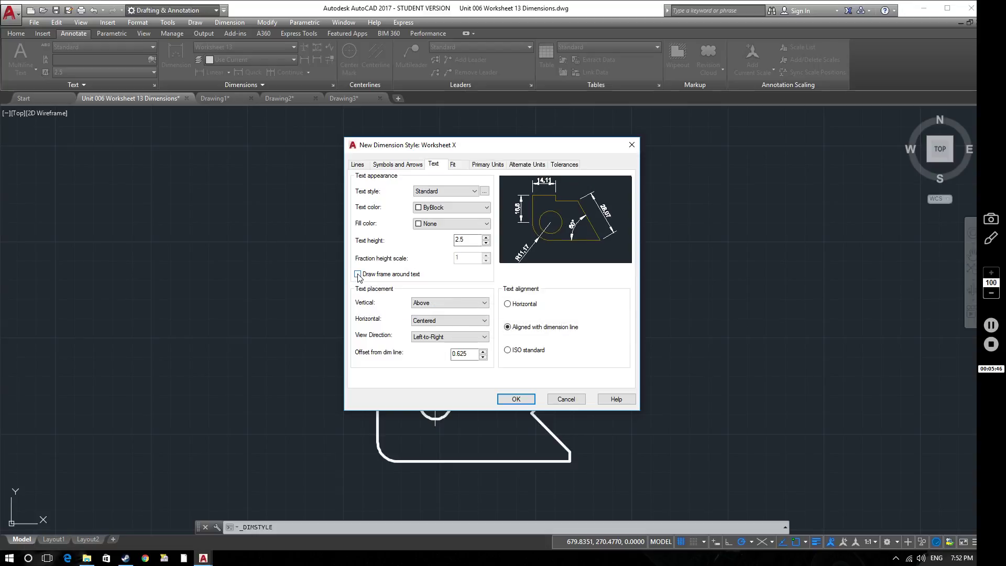
click(484, 304)
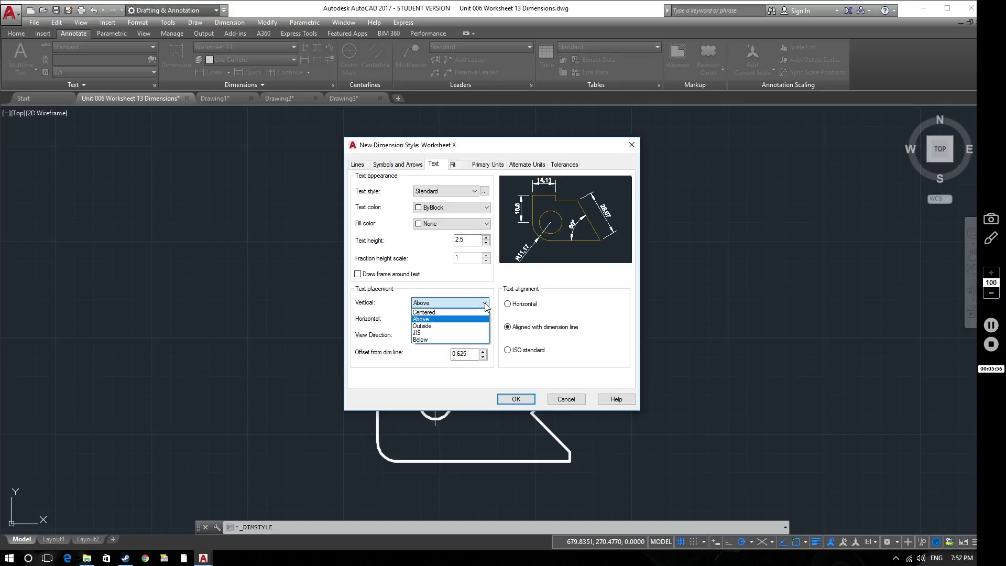
click(447, 312)
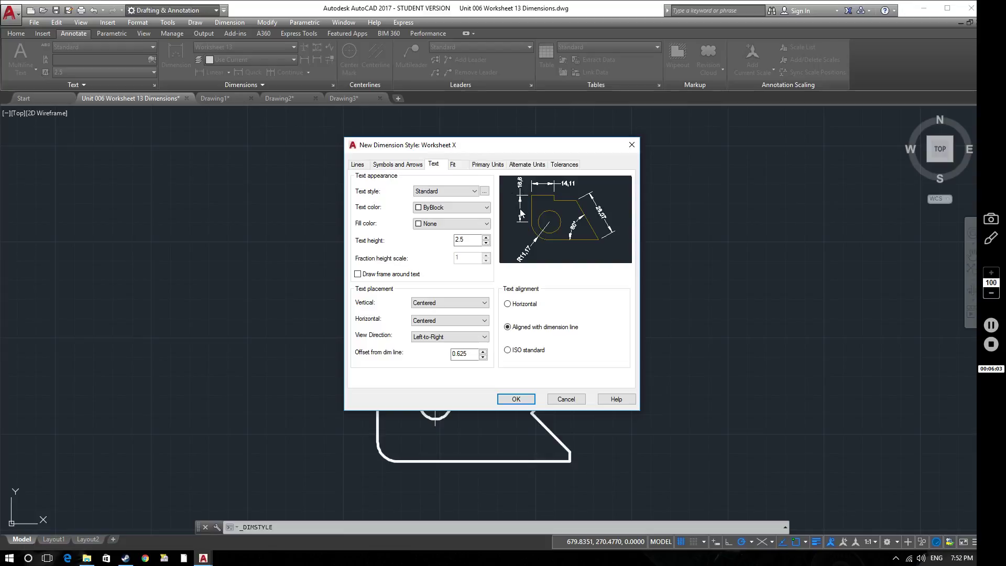
click(461, 320)
click(454, 329)
click(509, 352)
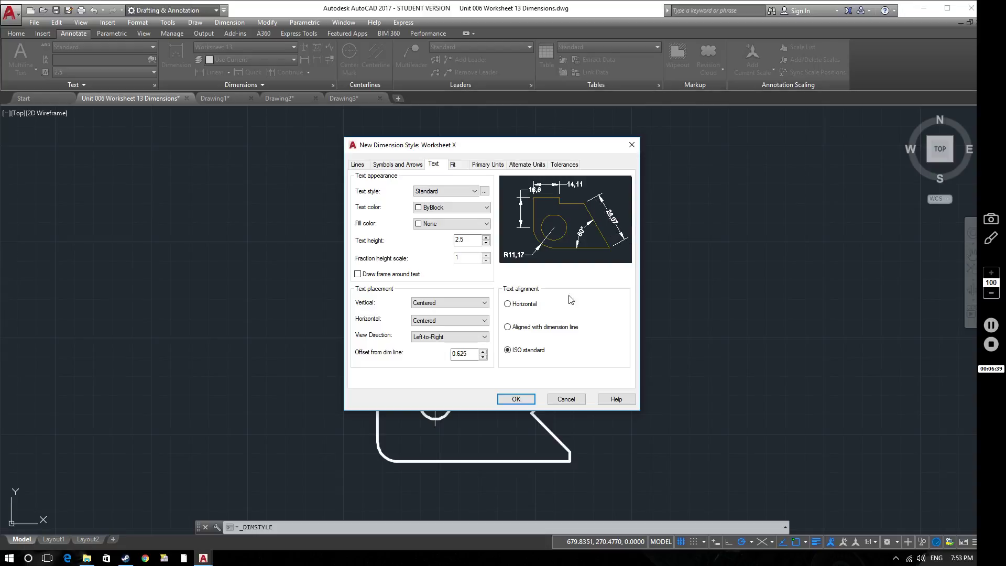
click(511, 303)
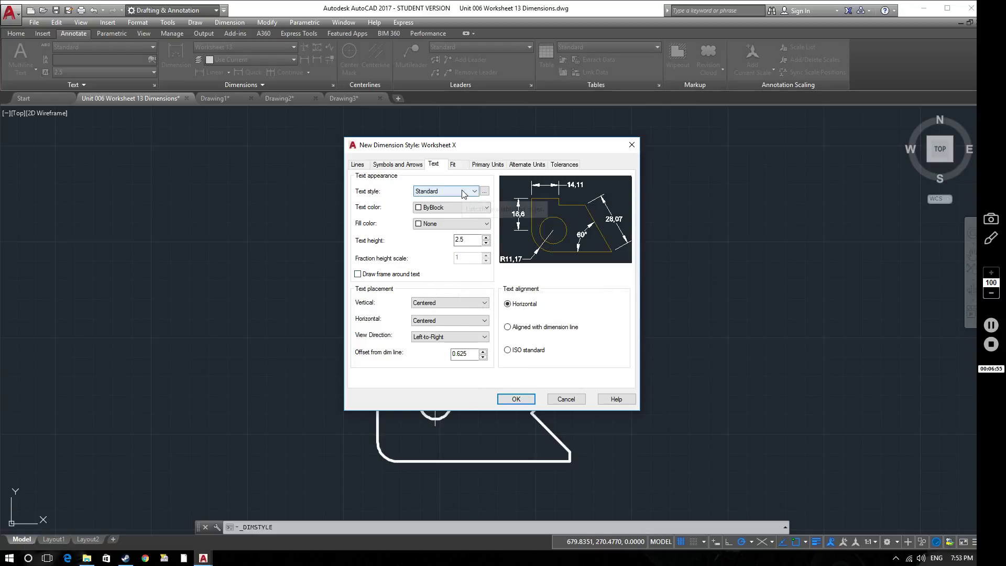
Keep the fit option as Either text or arrows (best fit) and place text outside its default position over the dimension line, with leader.
click(455, 164)
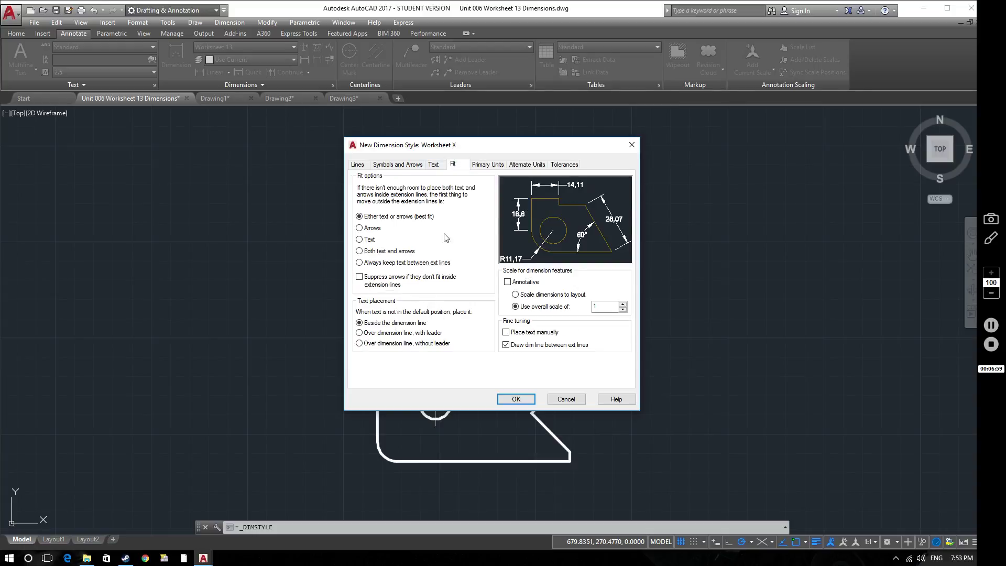
click(369, 230)
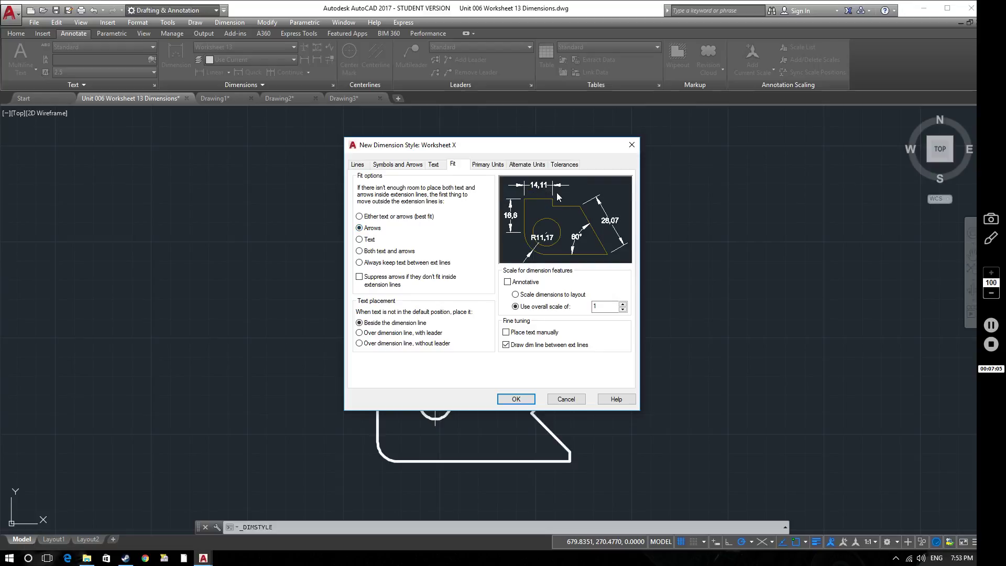
click(359, 216)
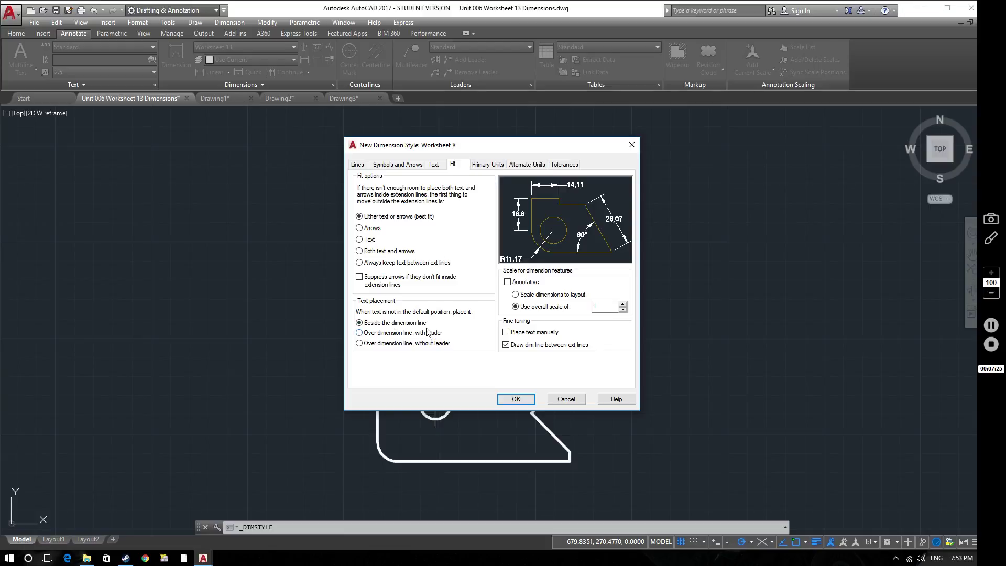
click(483, 164)
click(453, 167)
click(373, 333)
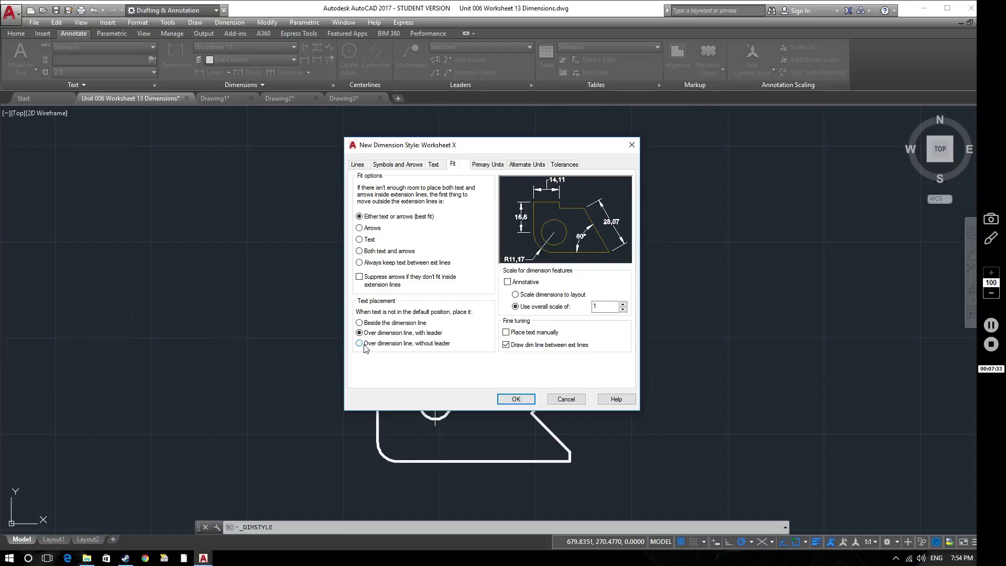
Place text outside its default position beside the dimension line, and set the linear dimensions' decimal separator to Period.
click(366, 323)
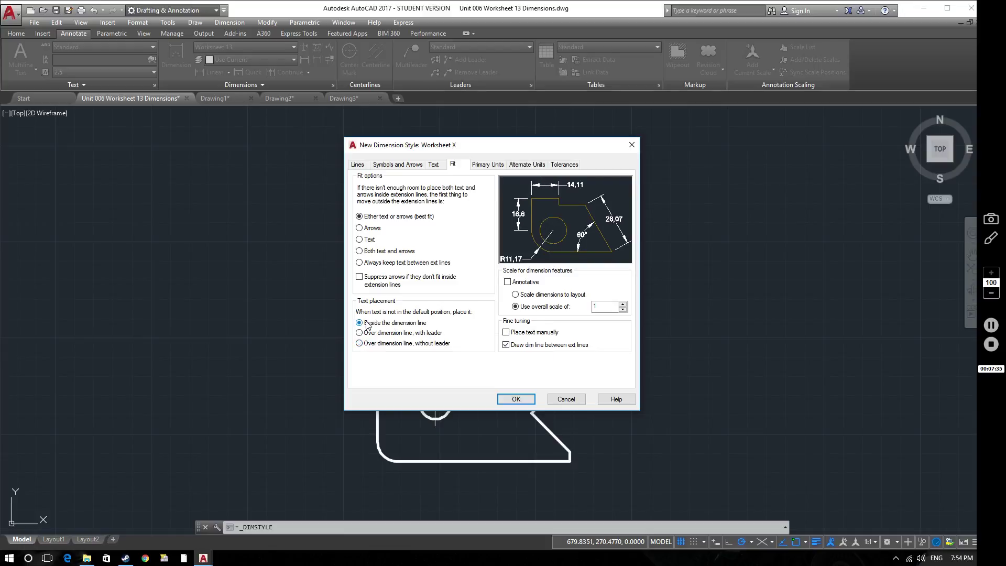
click(478, 167)
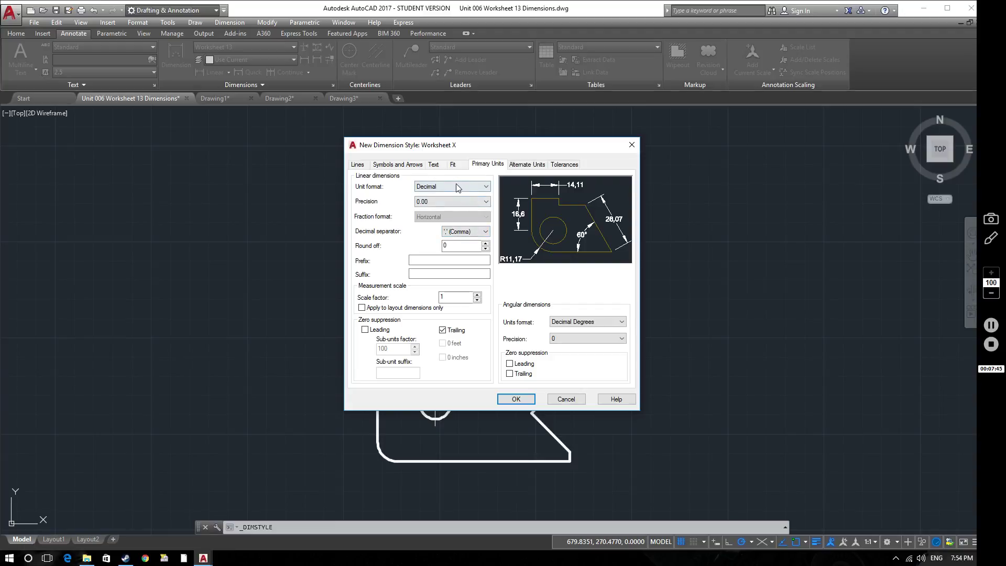
click(443, 203)
click(442, 202)
click(486, 230)
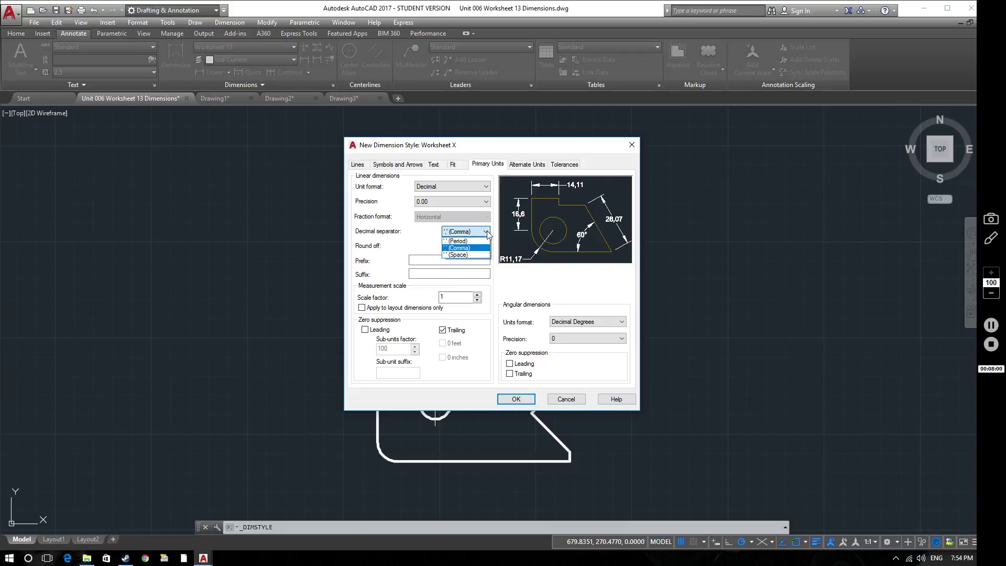
click(457, 240)
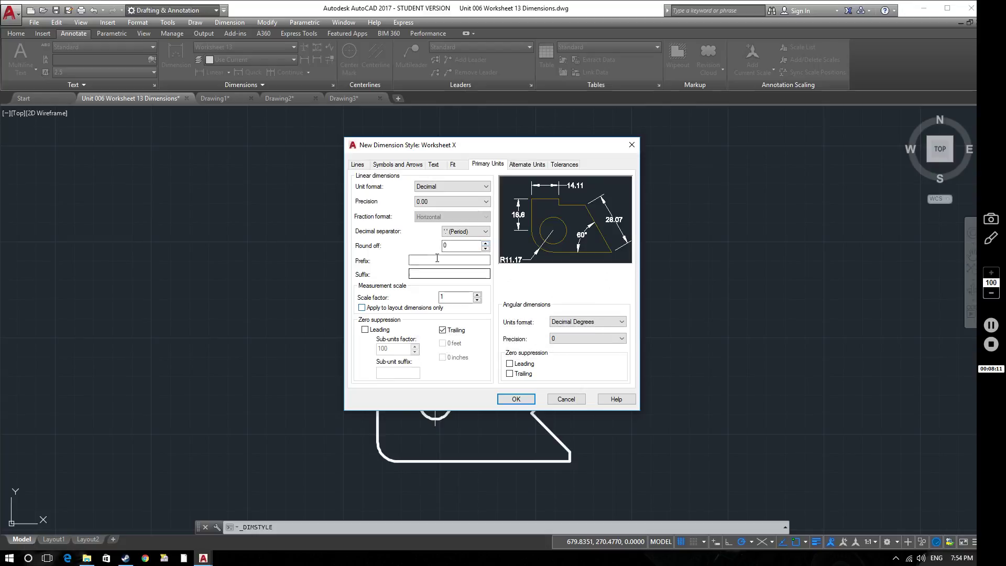
Try raising the linear dimension round-off value and reset it to 0.
click(486, 243)
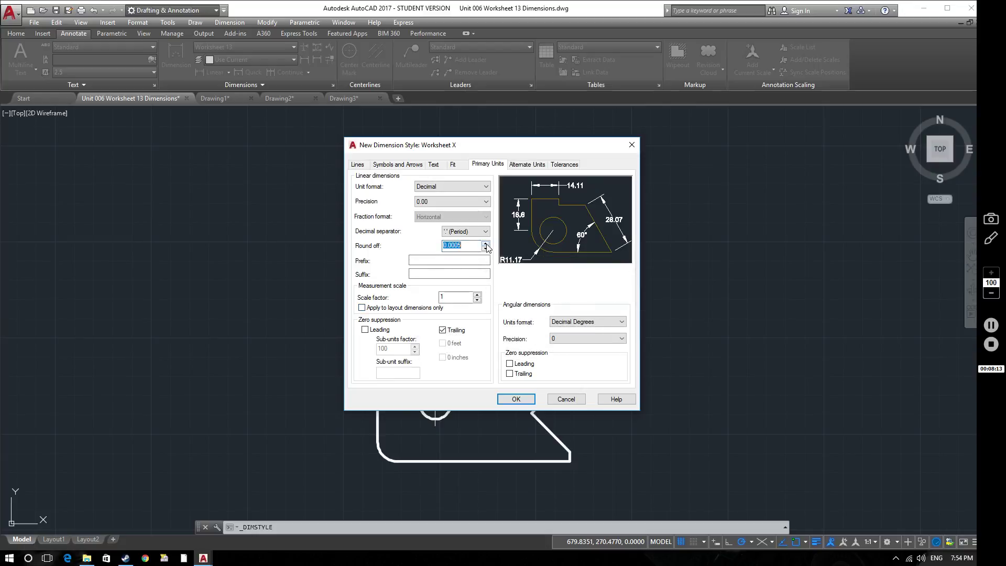
click(485, 243)
click(486, 243)
click(486, 243)
click(485, 243)
click(486, 243)
text(0)
Try Degrees Minutes Seconds, Gradians and Radians as the angular units format and restore Decimal Degrees.
click(620, 323)
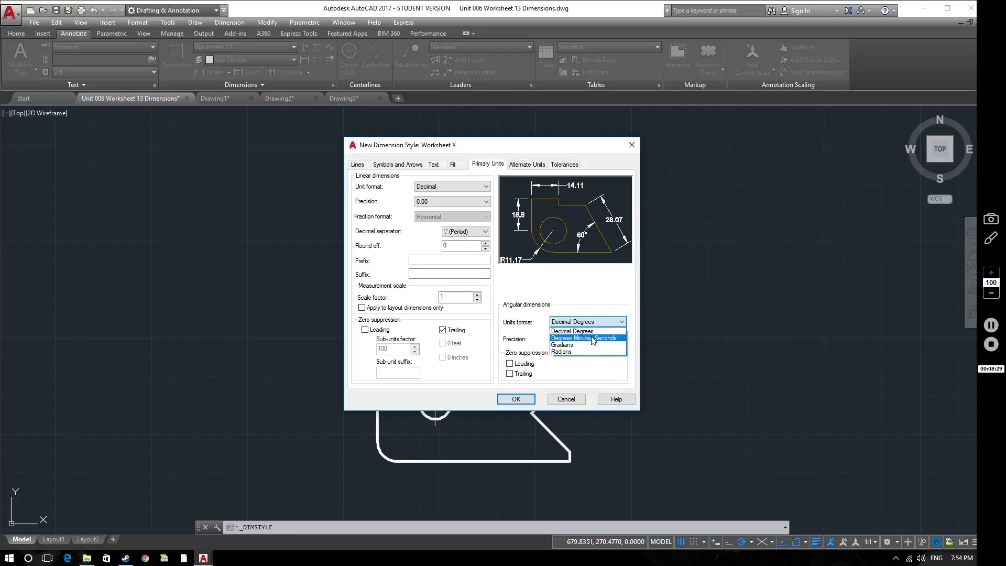
click(592, 337)
click(594, 323)
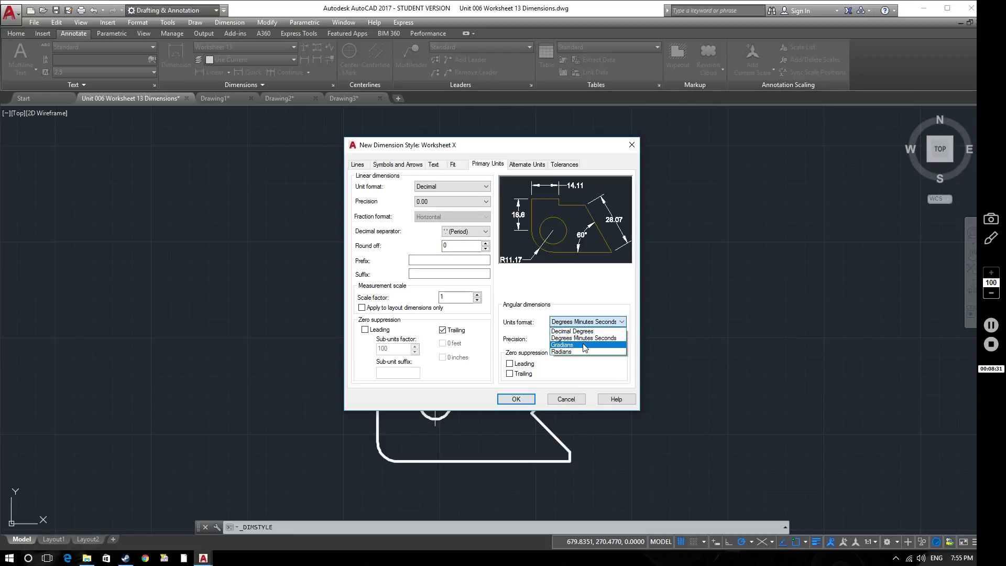
click(584, 345)
click(582, 324)
click(588, 347)
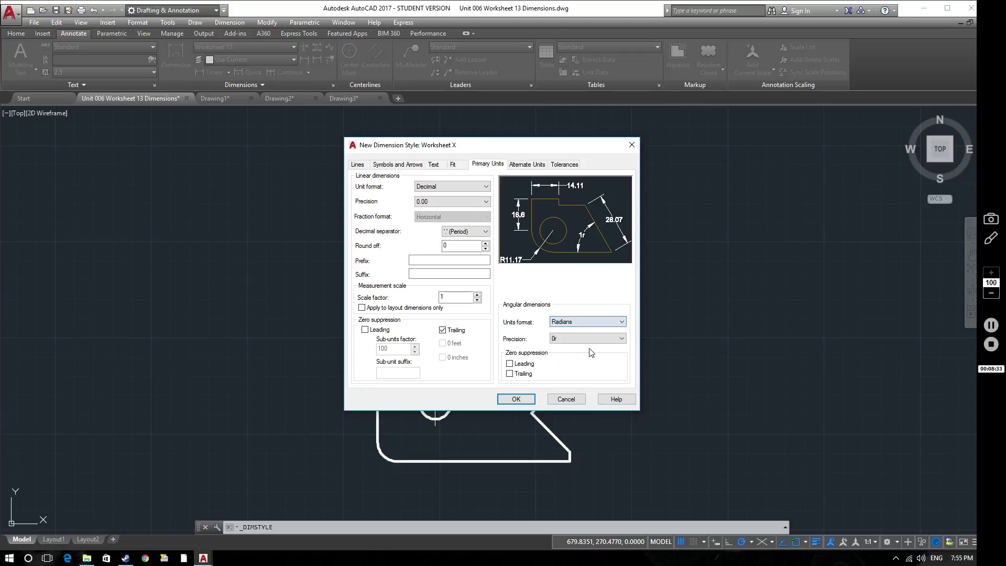
click(596, 322)
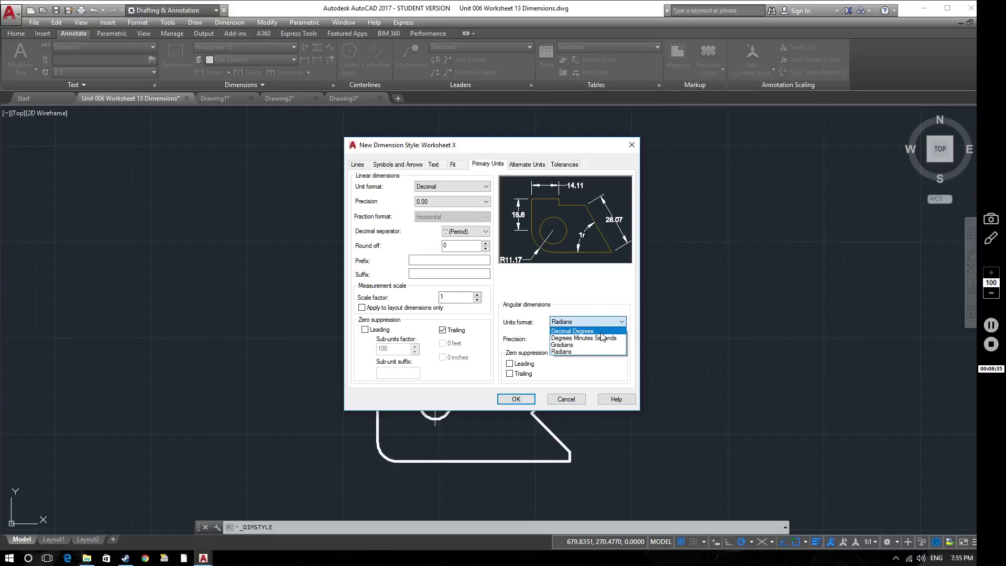
click(600, 331)
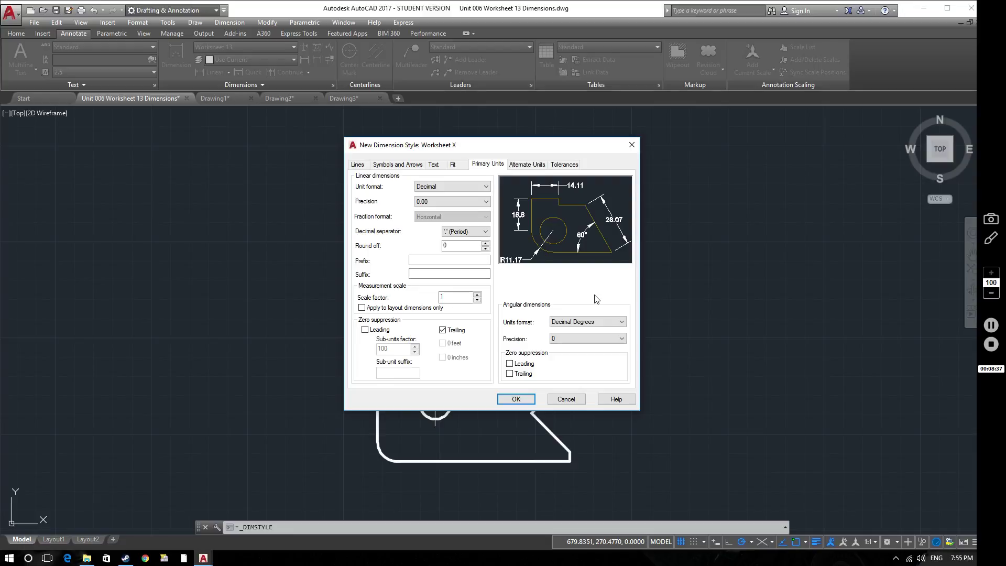
click(621, 322)
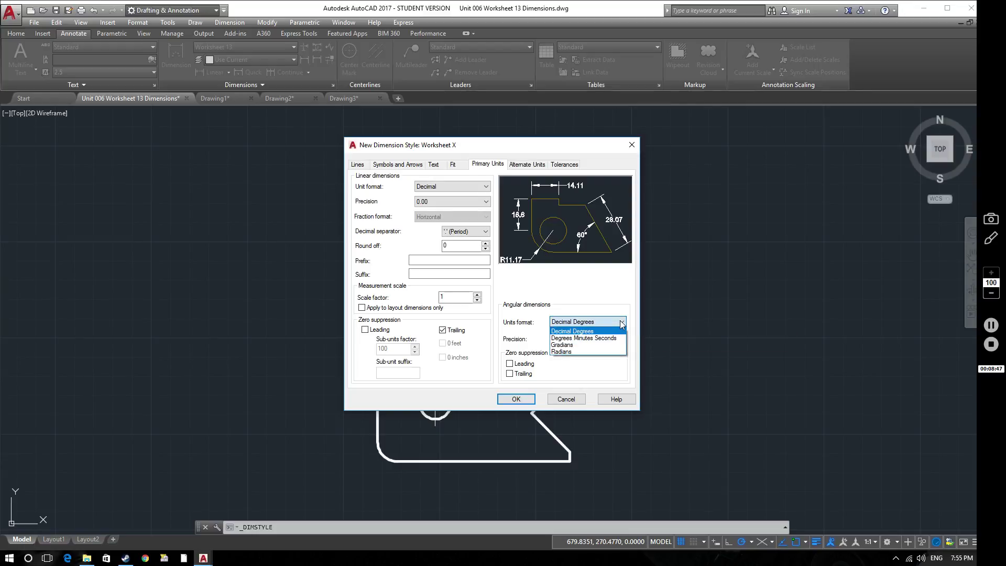
click(602, 353)
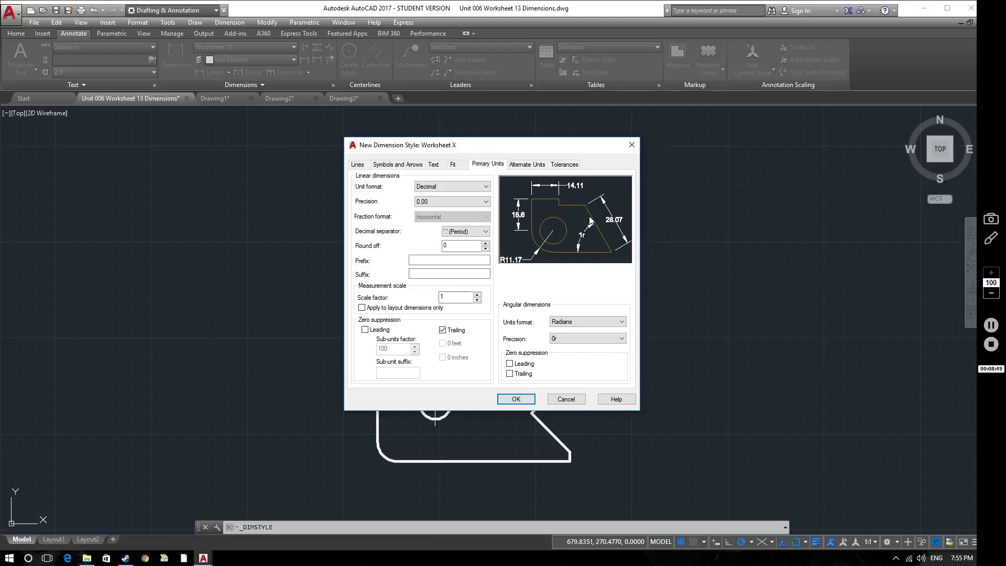
click(607, 321)
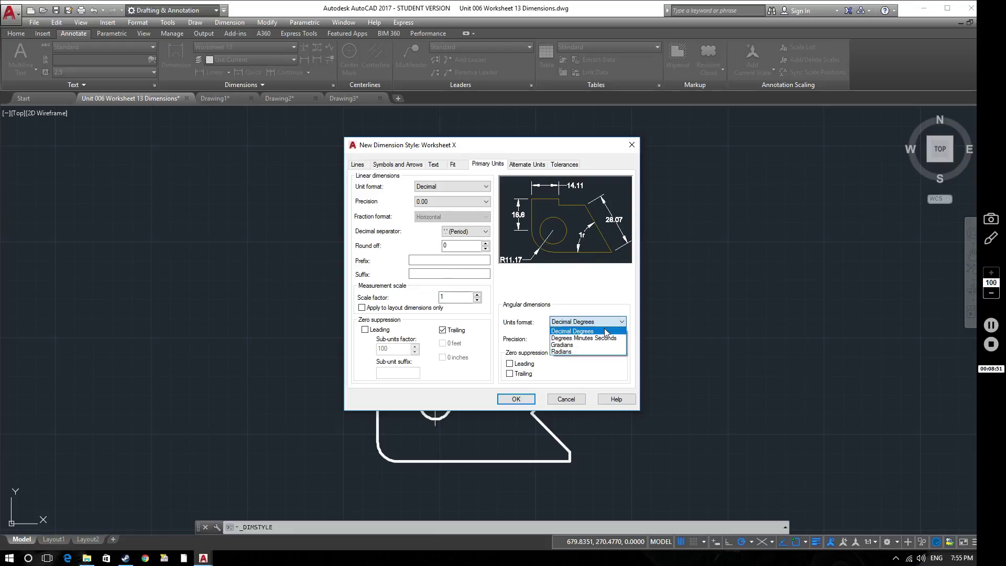
click(604, 329)
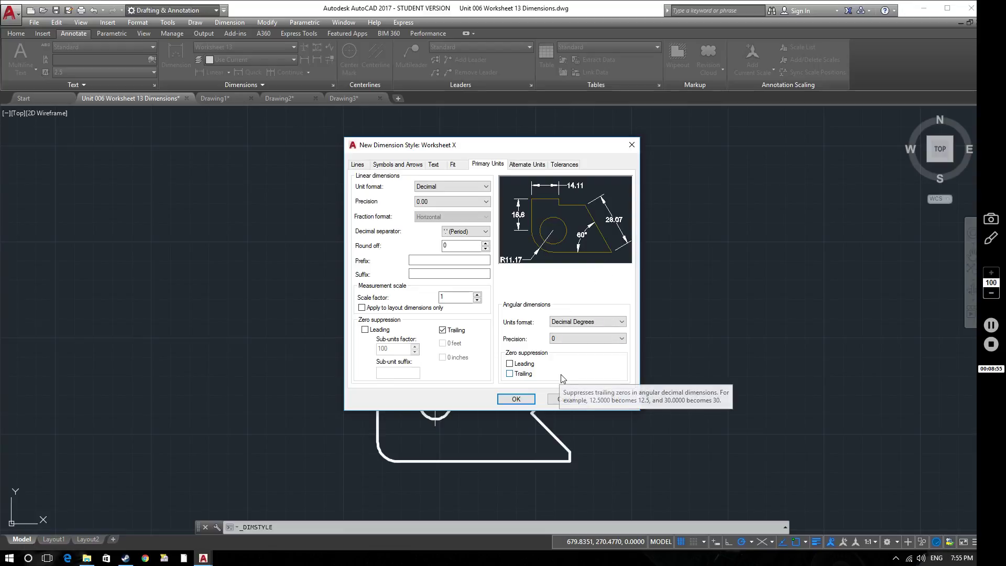
Try displaying alternate units in the dimension text and turn them off again.
click(522, 165)
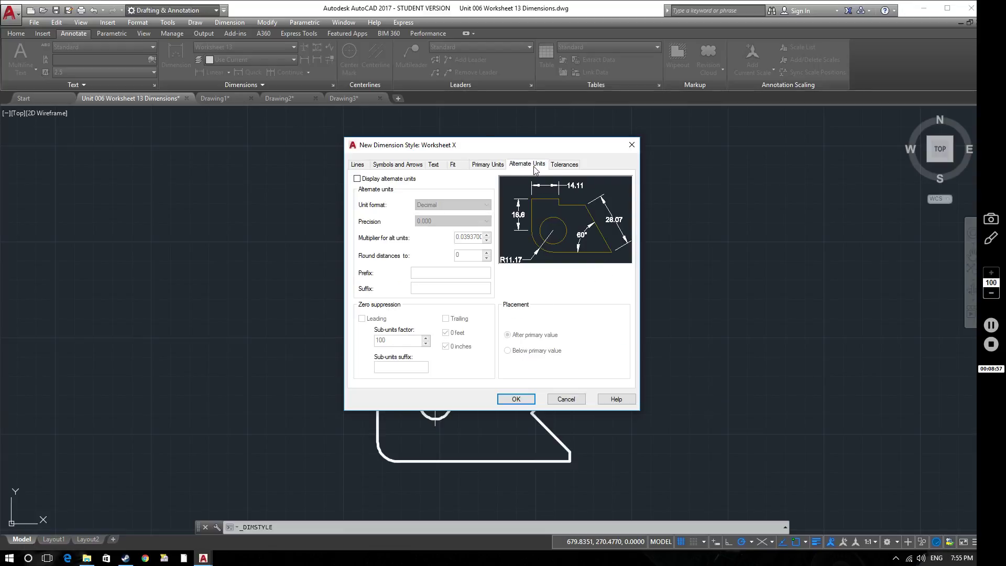
click(358, 179)
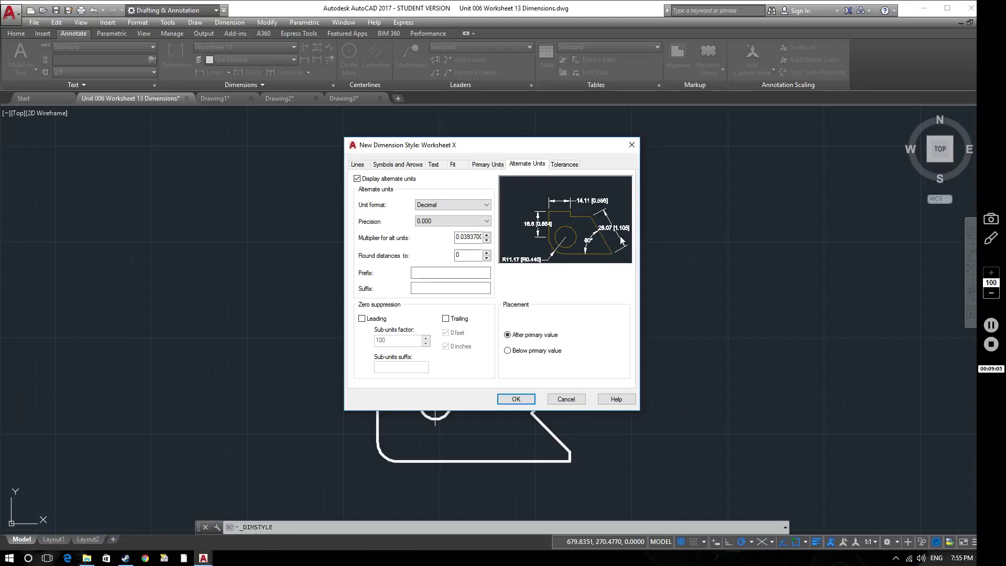
click(444, 206)
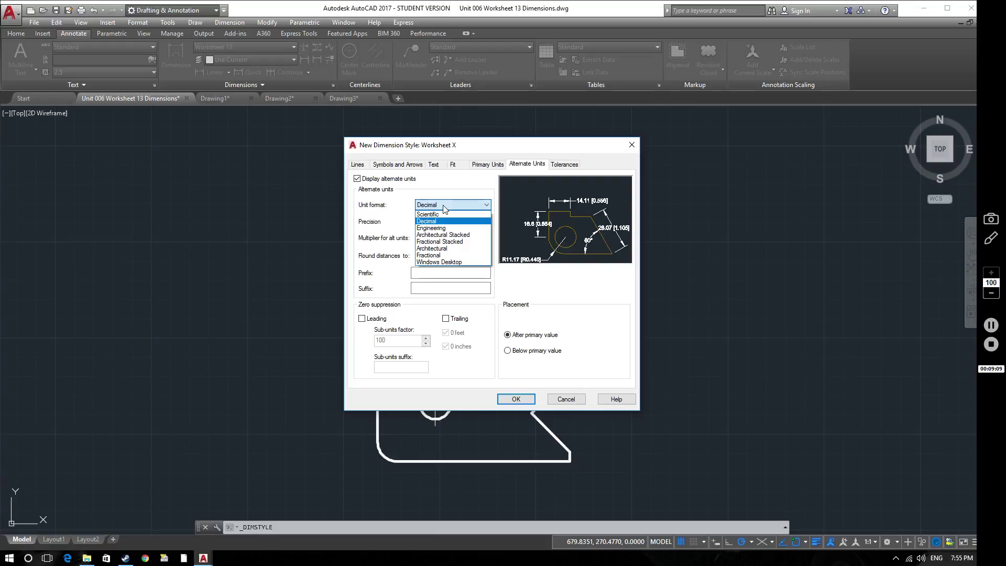
click(420, 181)
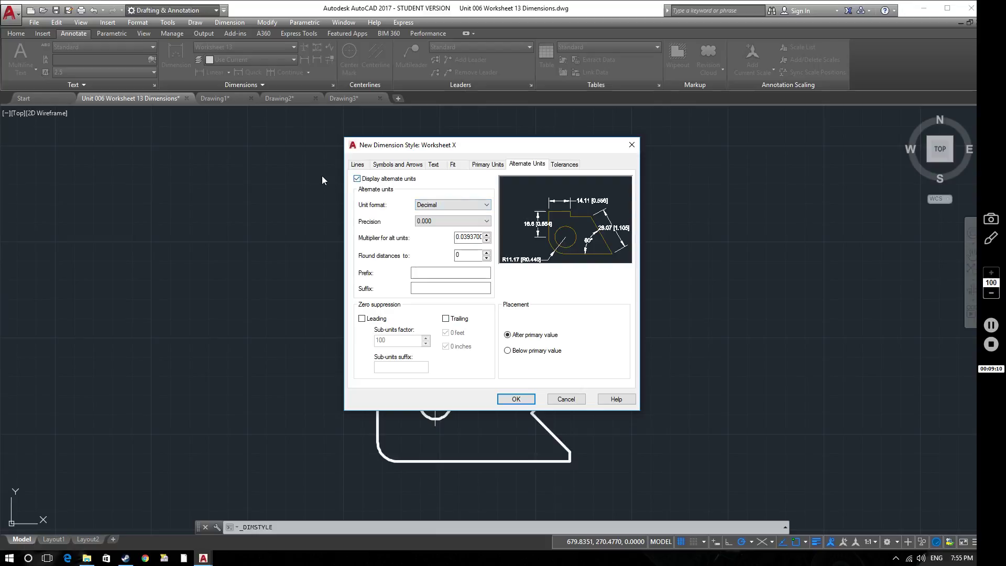
click(358, 180)
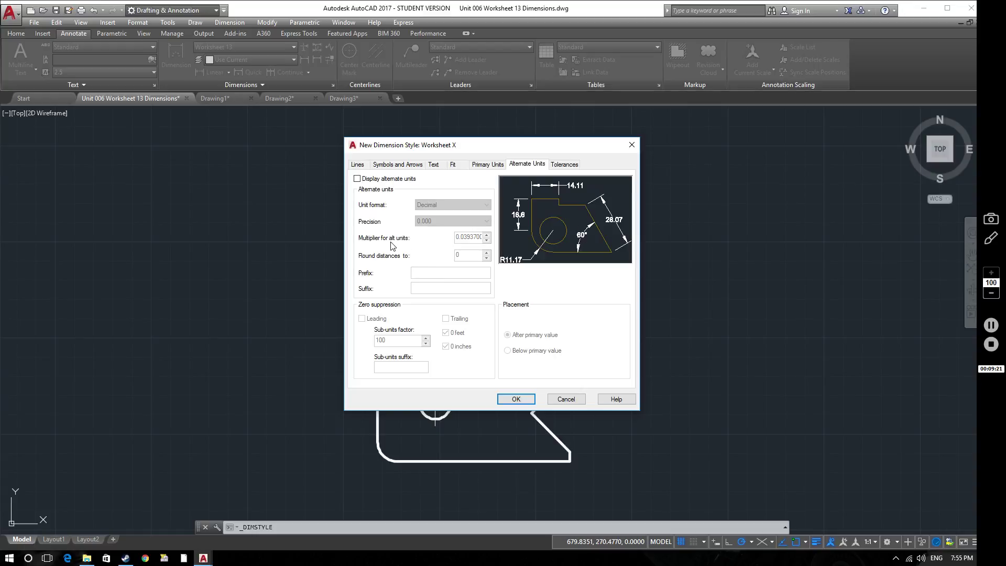
click(357, 180)
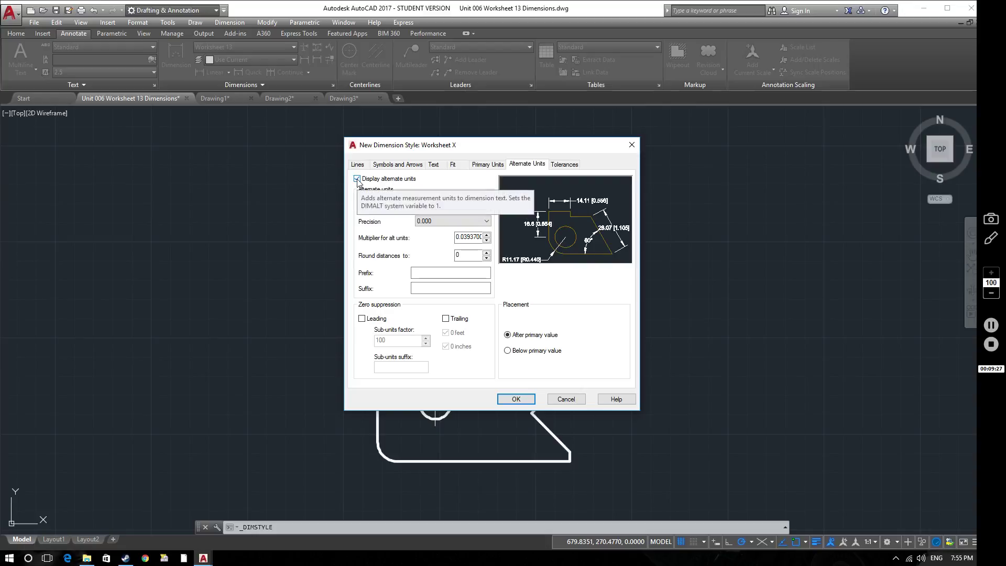
click(356, 179)
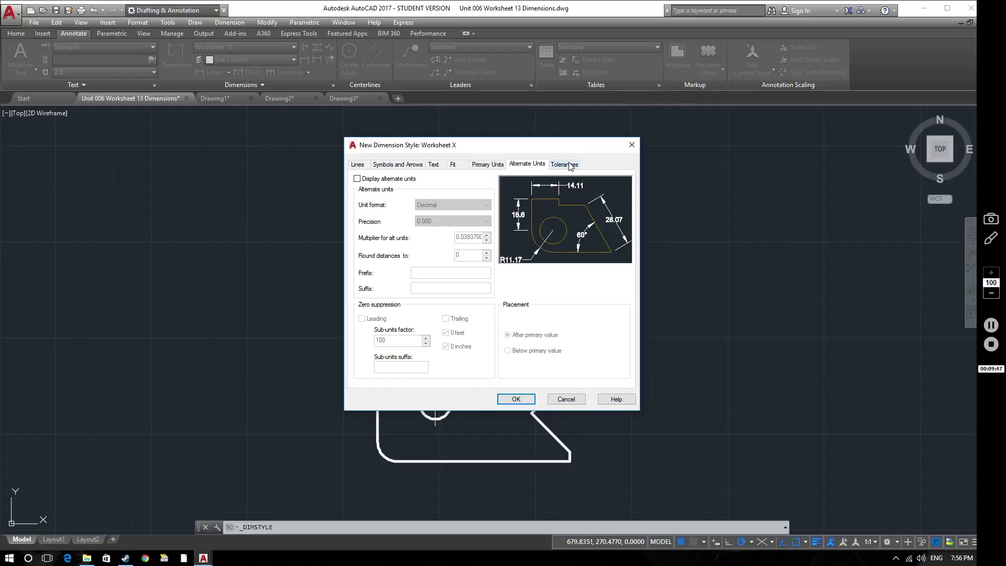
Try the Symmetrical, Deviation, Limits and Basic tolerance methods in turn to compare their dimension previews.
click(569, 166)
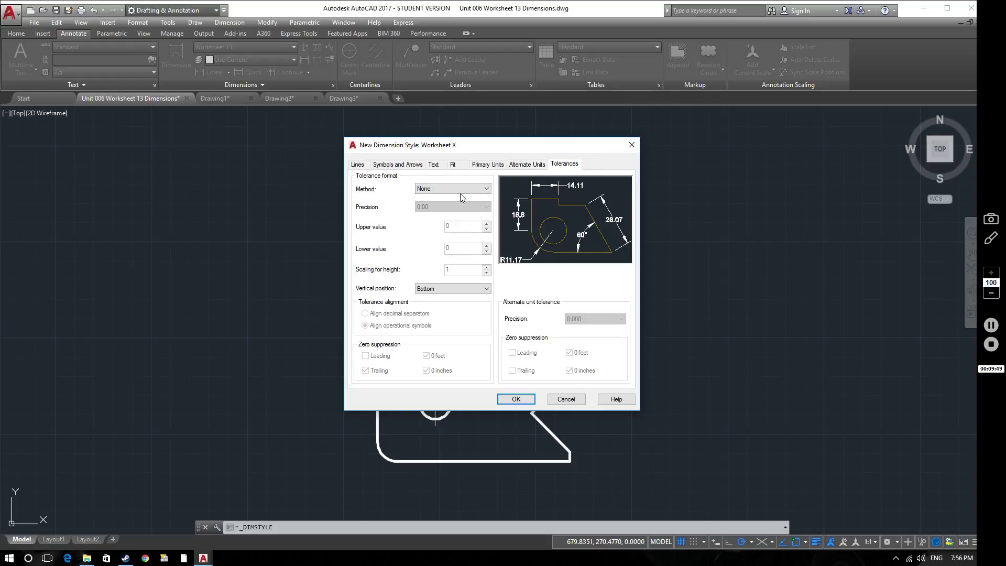
click(486, 189)
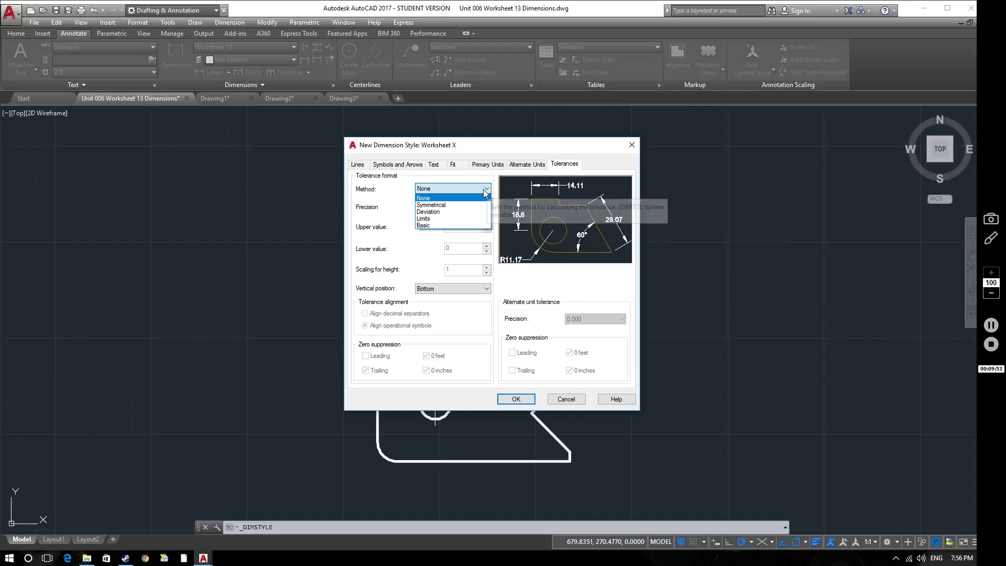
click(451, 205)
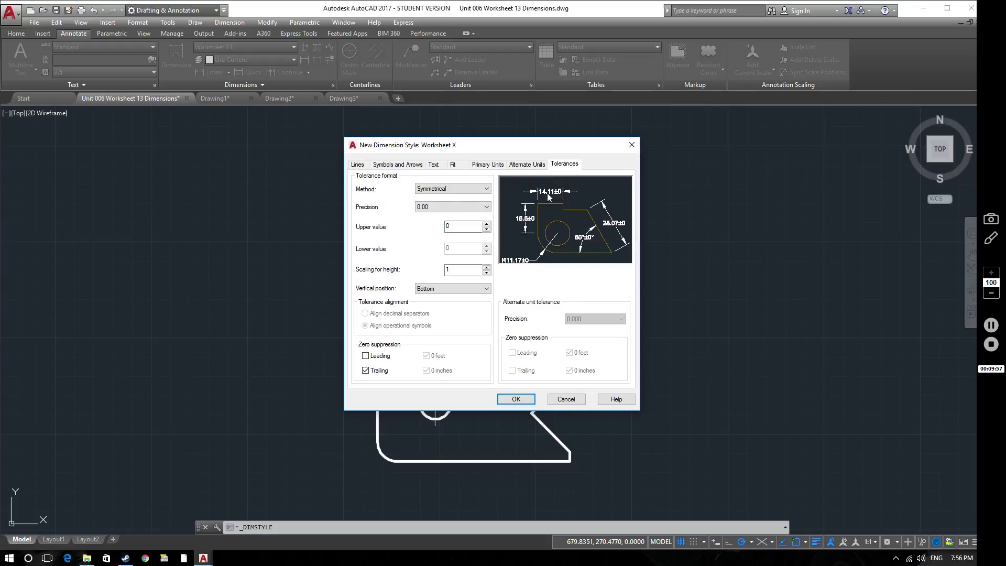
click(469, 189)
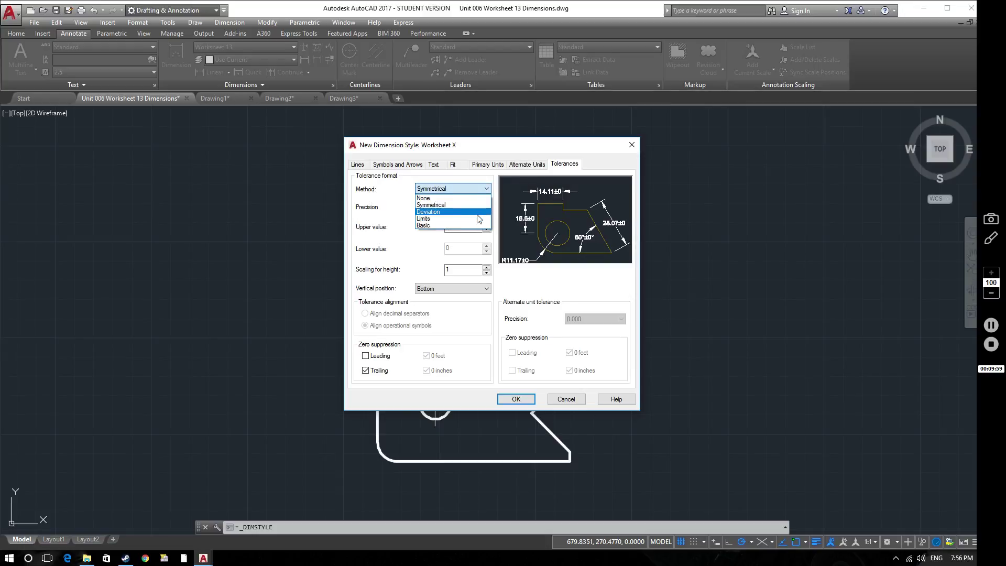
click(477, 212)
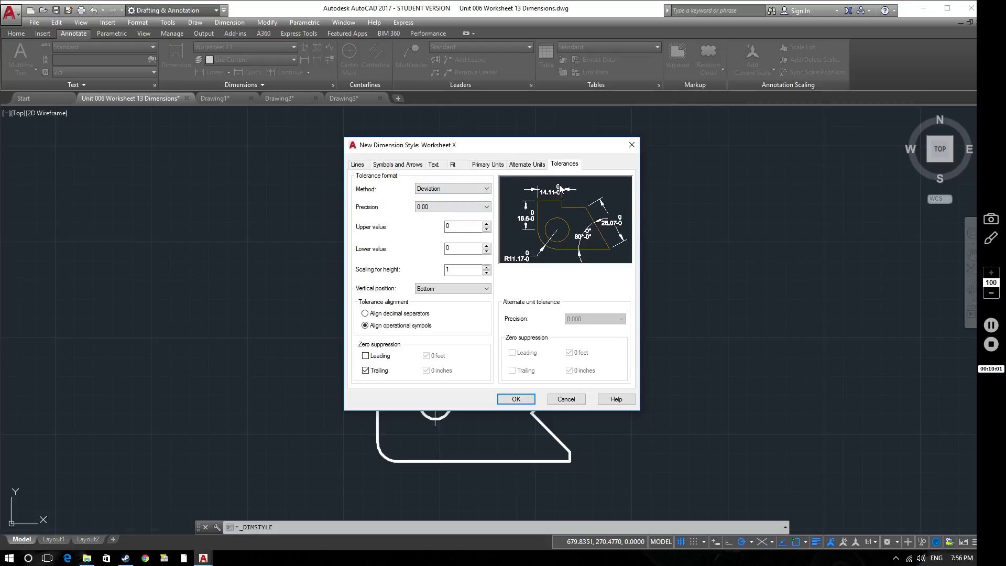
click(472, 189)
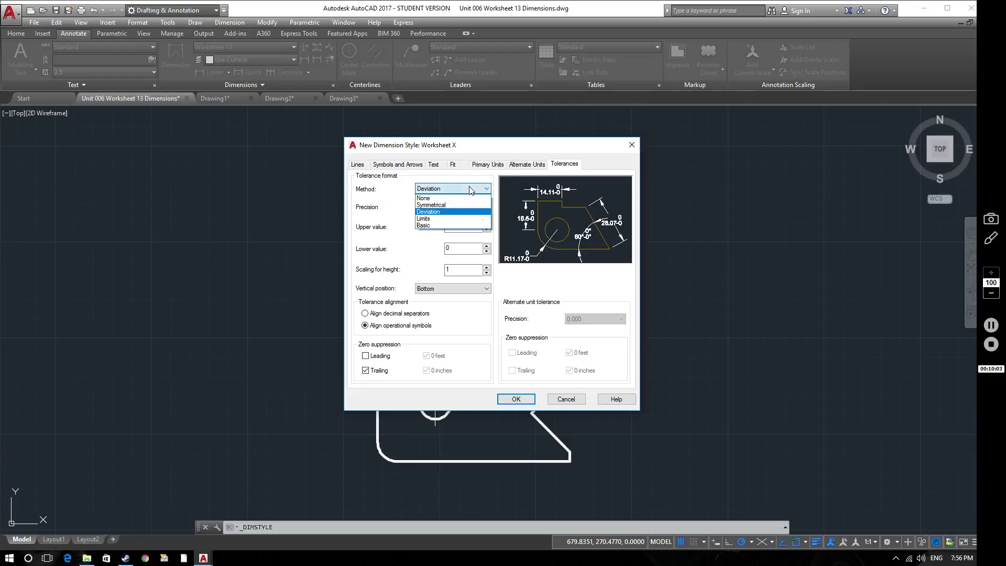
click(459, 219)
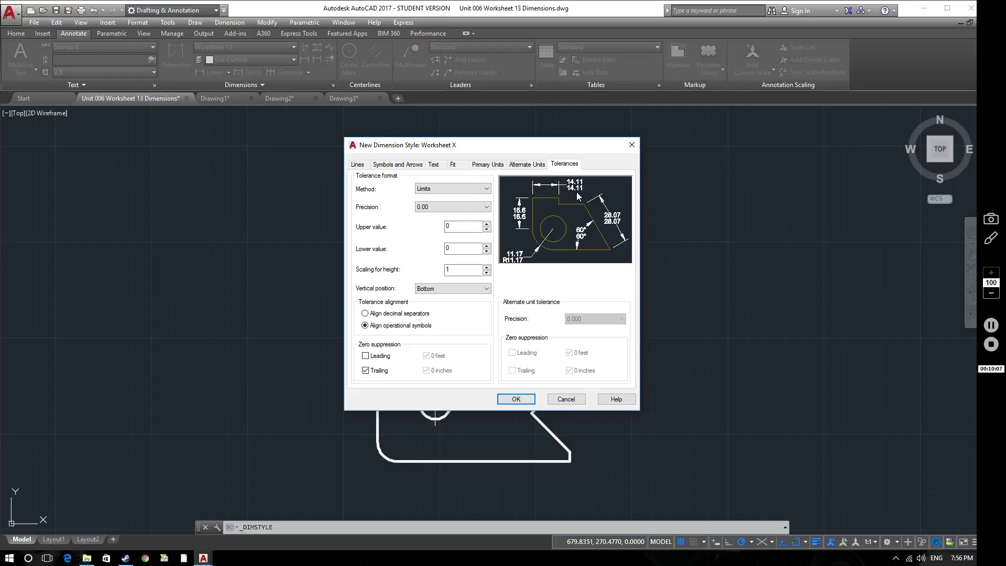
key(Tab)
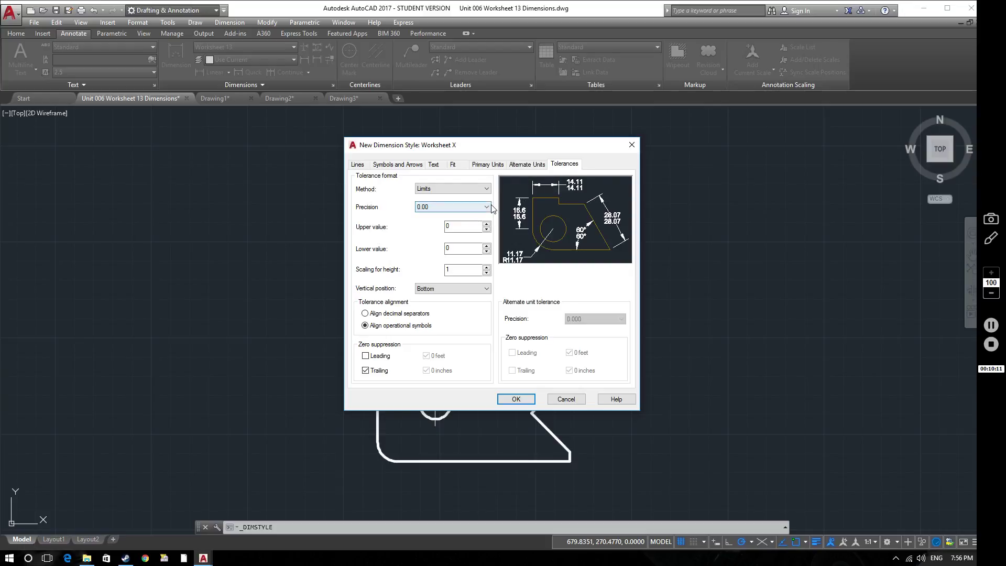
click(486, 190)
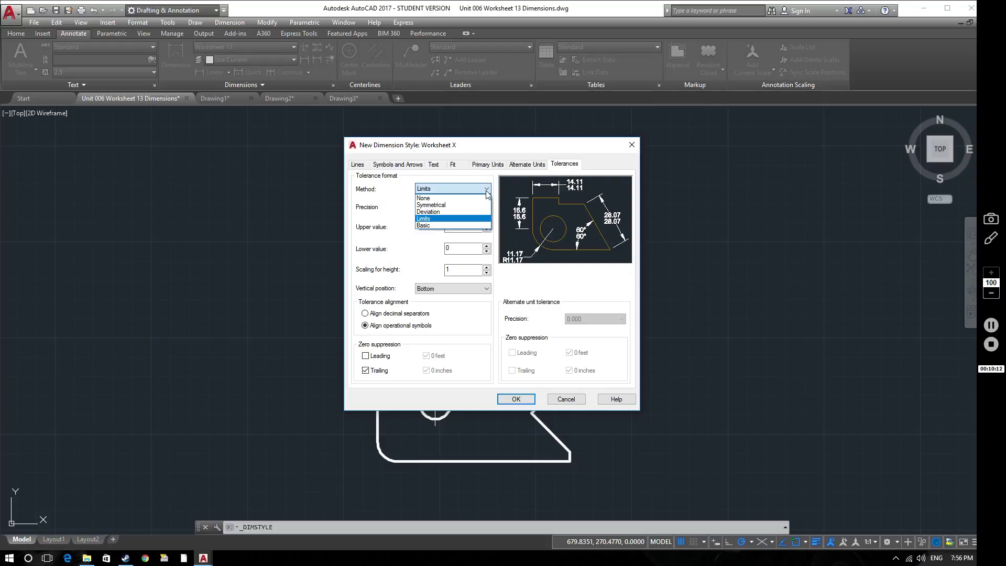
click(474, 225)
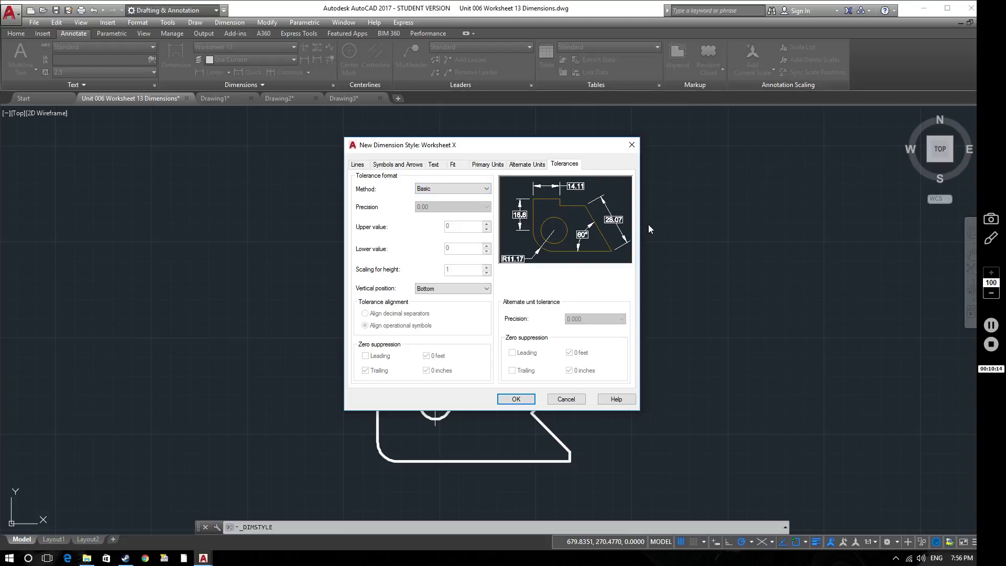
Set the tolerance method to Deviation with an upper value of 0.5 and a lower value of 0.25.
click(487, 189)
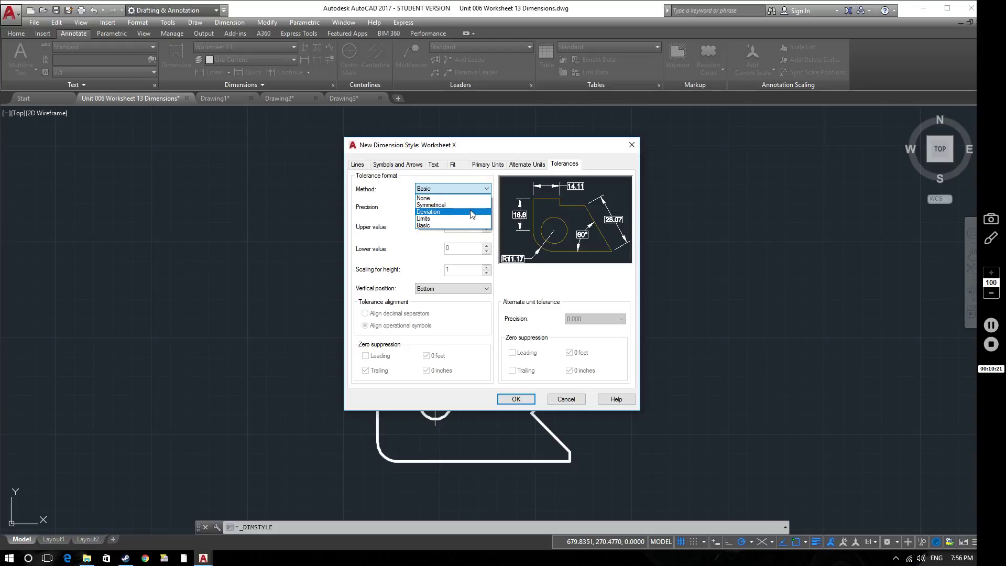
click(472, 212)
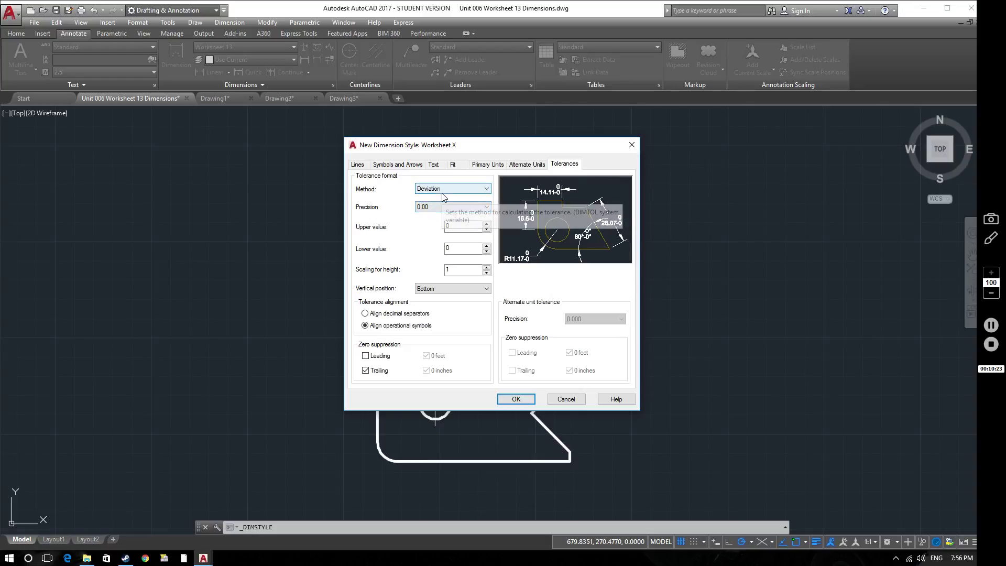
click(461, 227)
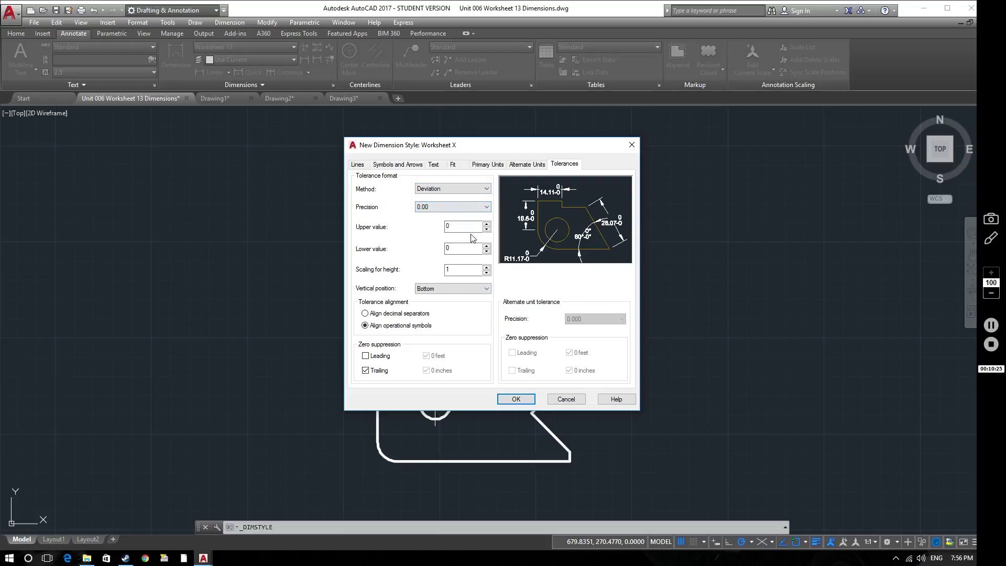
double_click(478, 226)
click(486, 224)
click(485, 225)
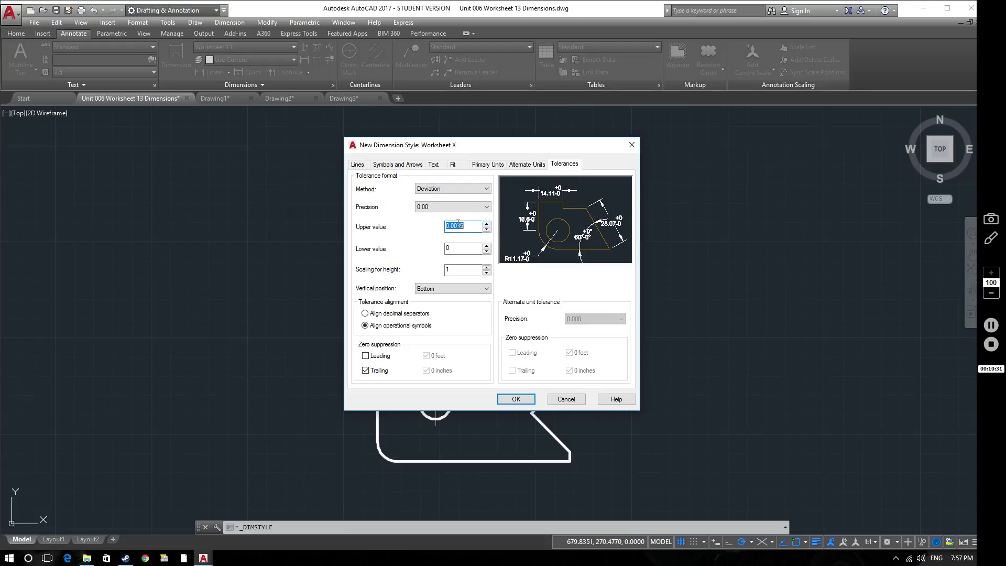
text(0.5)
click(460, 247)
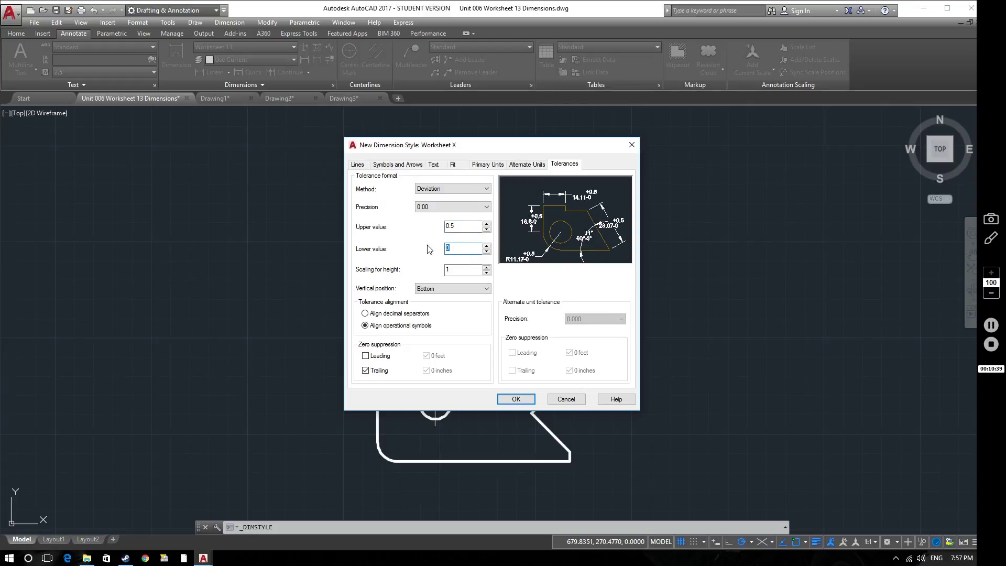
text(0)
click(468, 226)
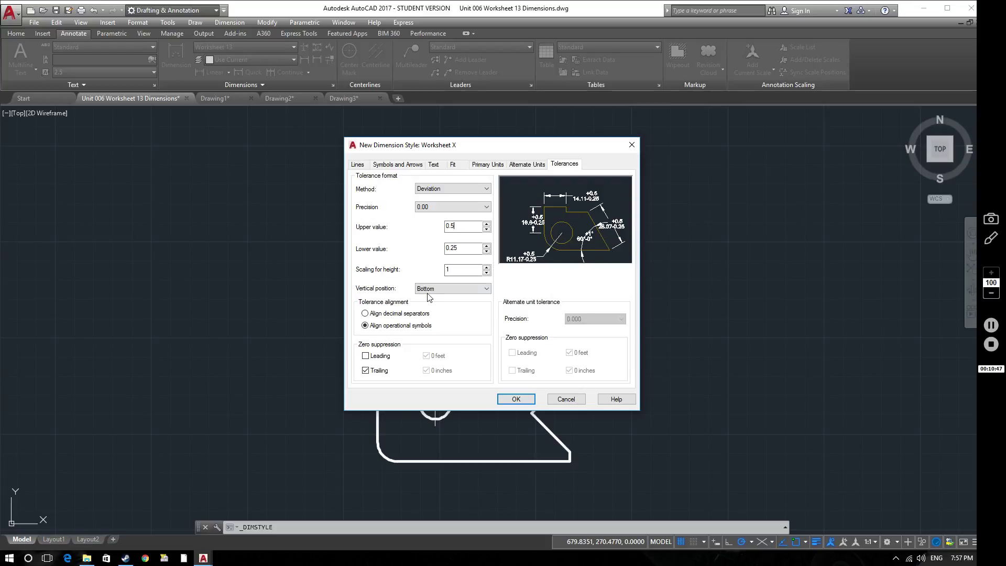
Compare the Middle and Top vertical positions for the tolerance text, choose Middle, and align the tolerances by decimal separators.
click(451, 288)
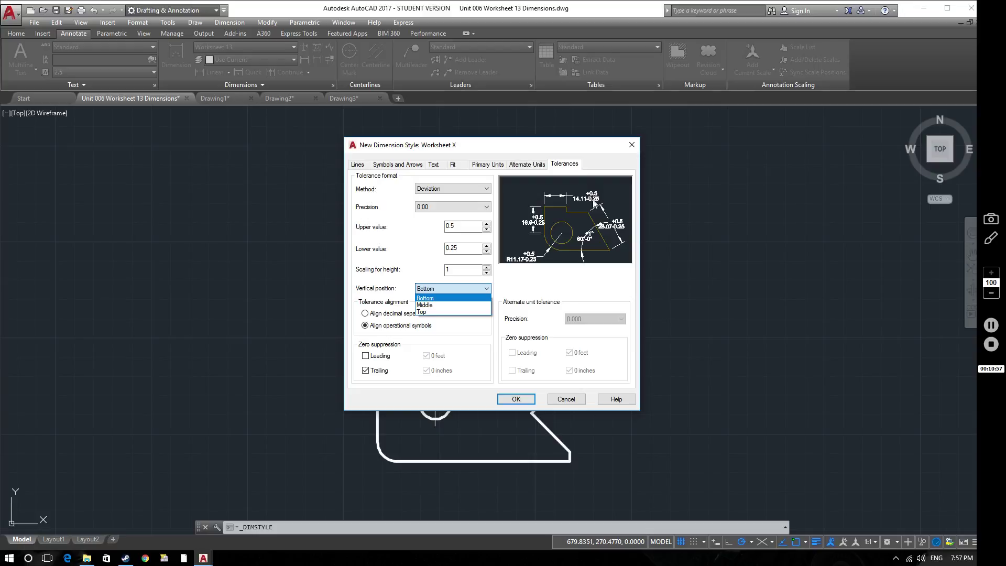
click(434, 305)
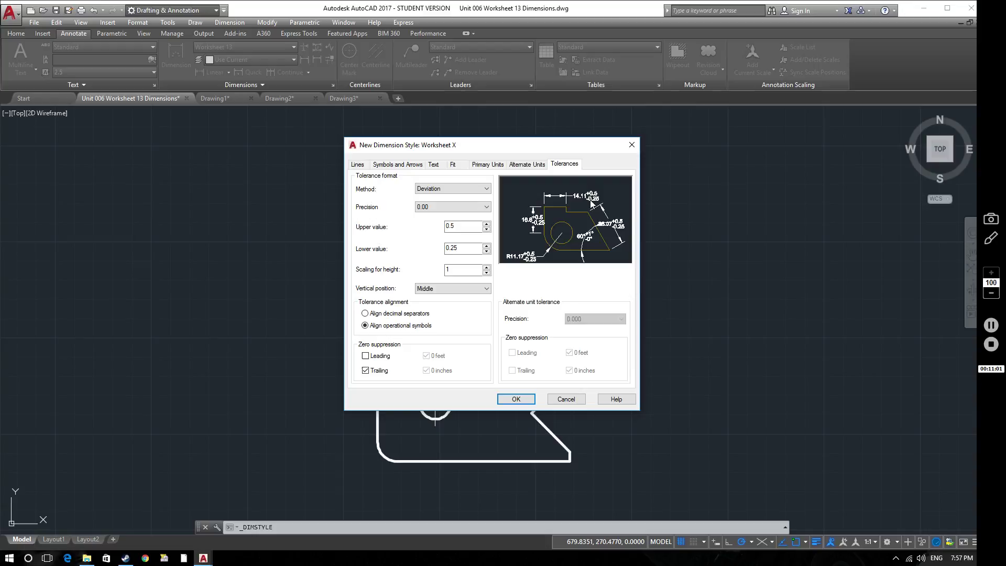
click(471, 289)
click(453, 313)
click(463, 289)
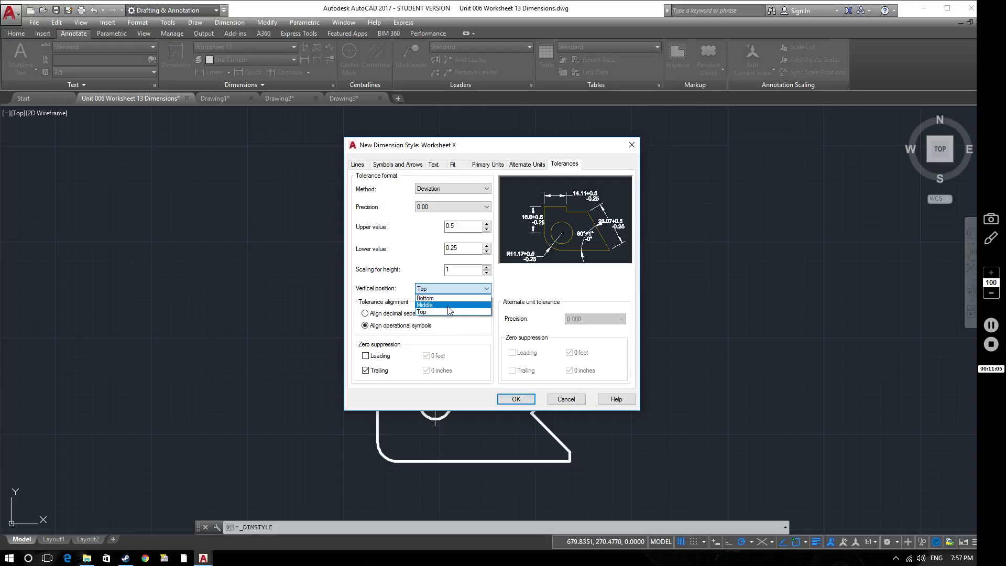
click(447, 305)
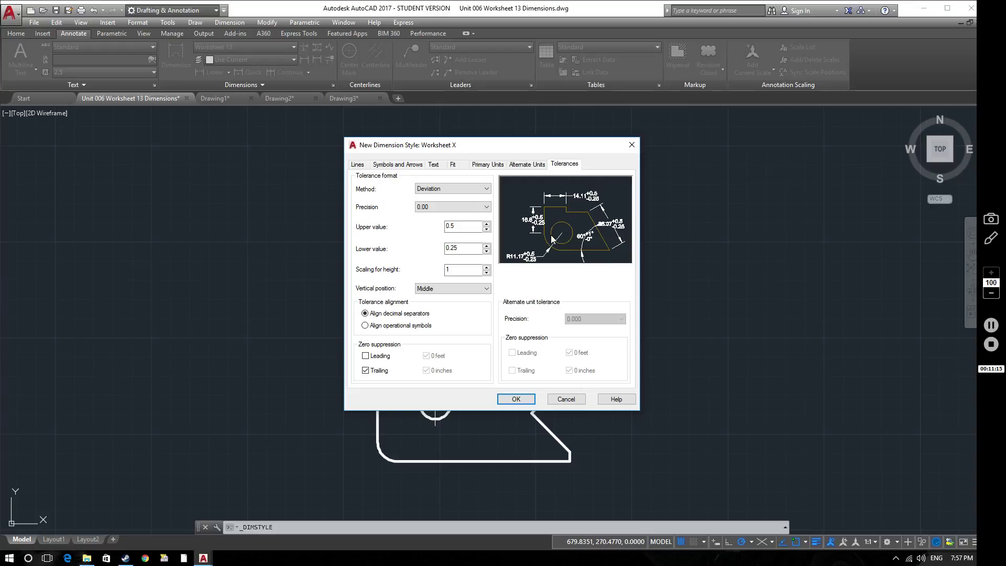
Try tolerance precisions of 0.000 and 0.0 and restore the precision to 0.00.
click(486, 207)
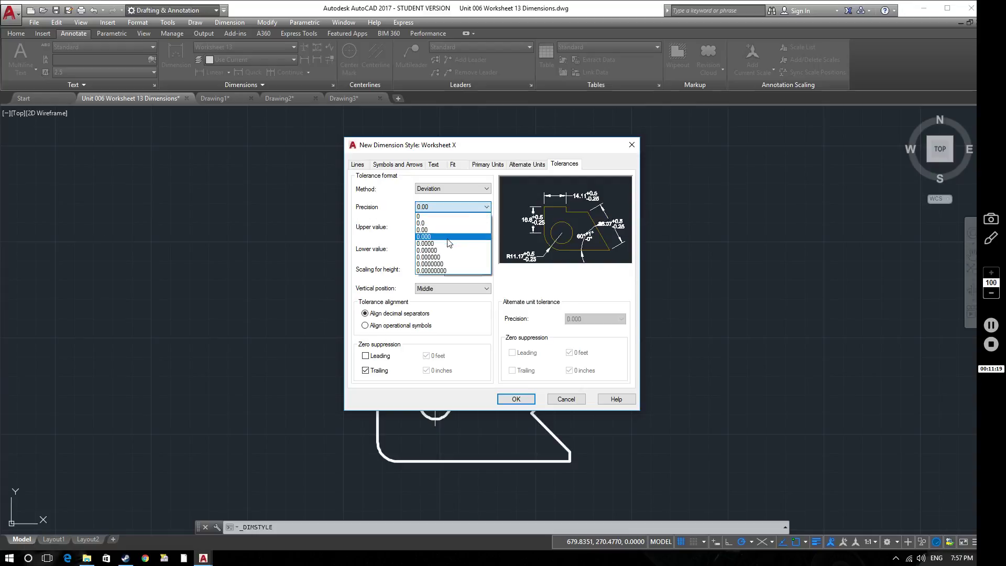
click(448, 237)
click(473, 208)
click(466, 229)
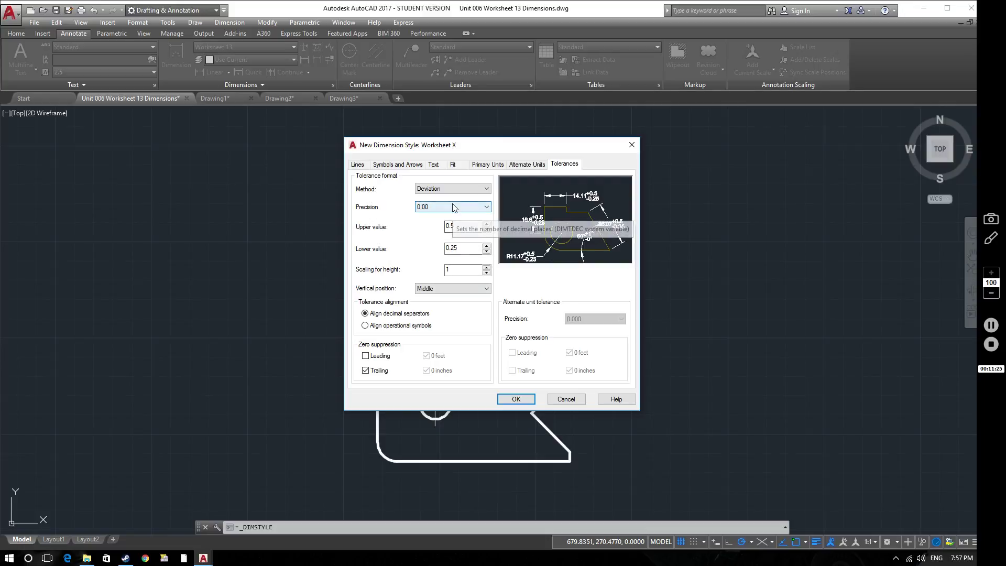
click(453, 207)
click(451, 222)
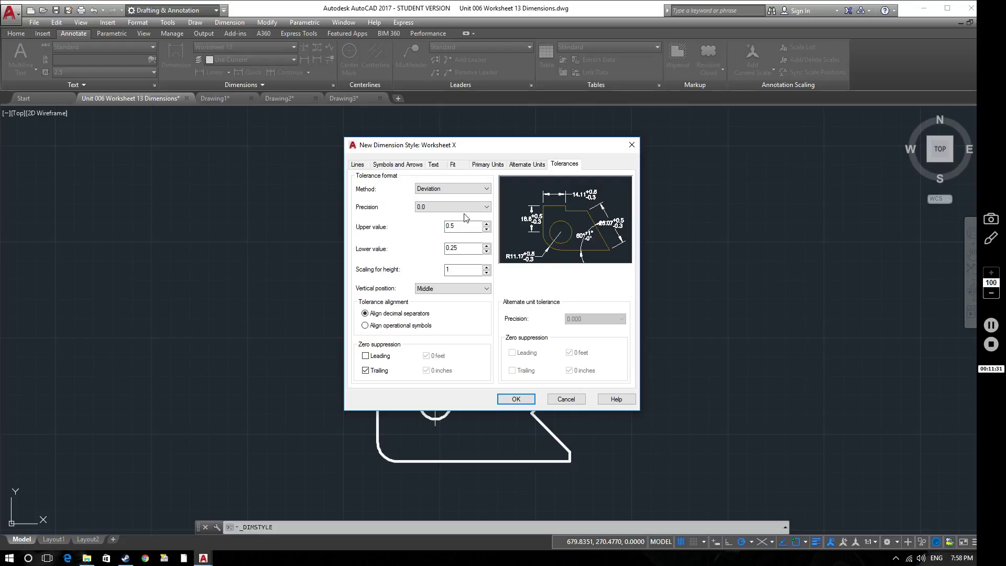
click(442, 208)
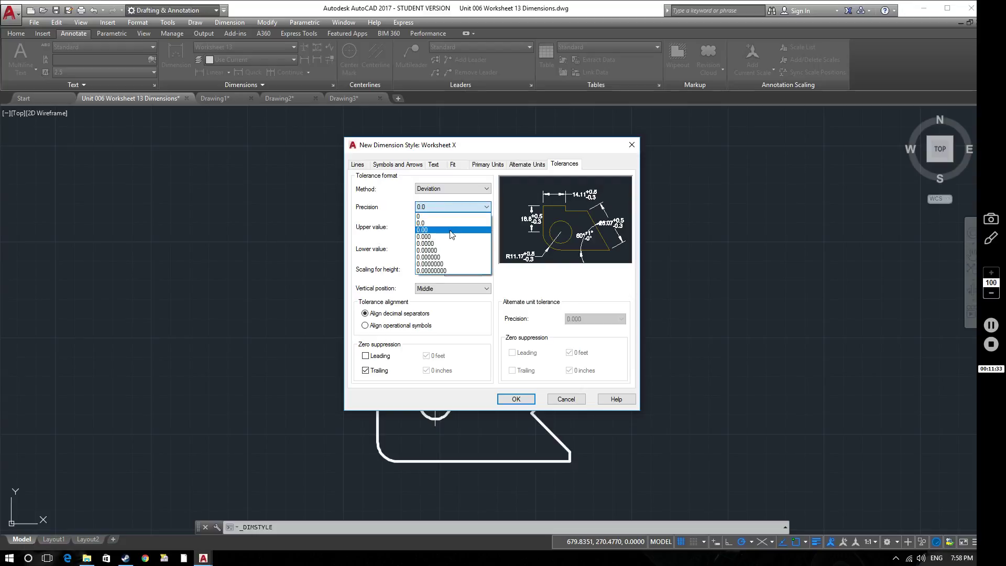
click(449, 230)
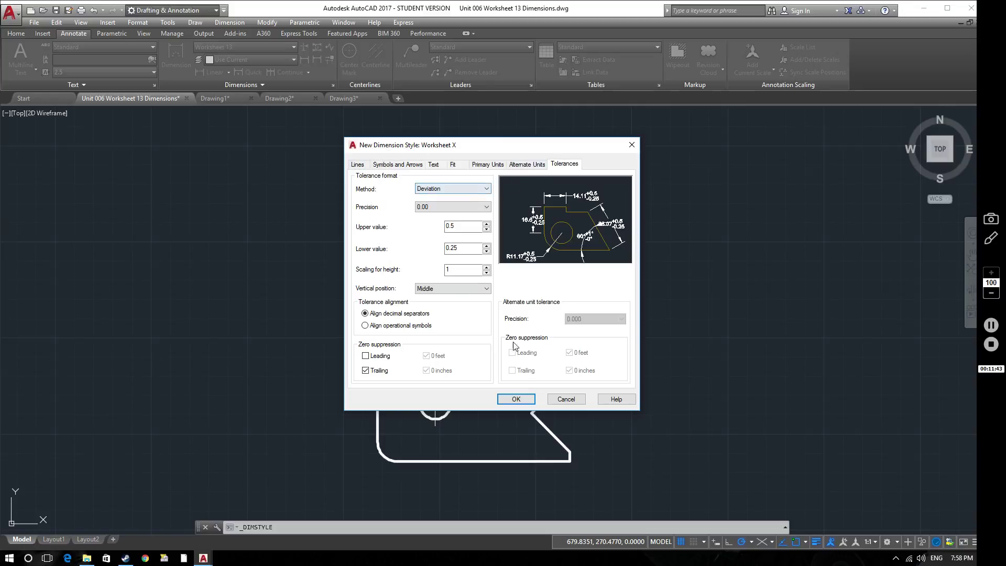
Accept the new dimension style's settings and set Worksheet X as the current dimension style.
click(516, 399)
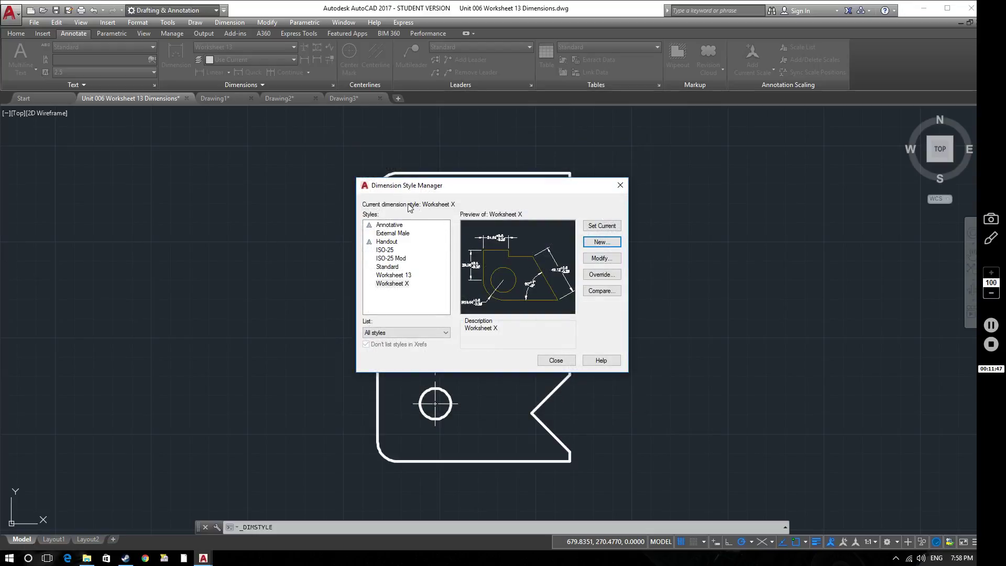
click(406, 284)
click(593, 228)
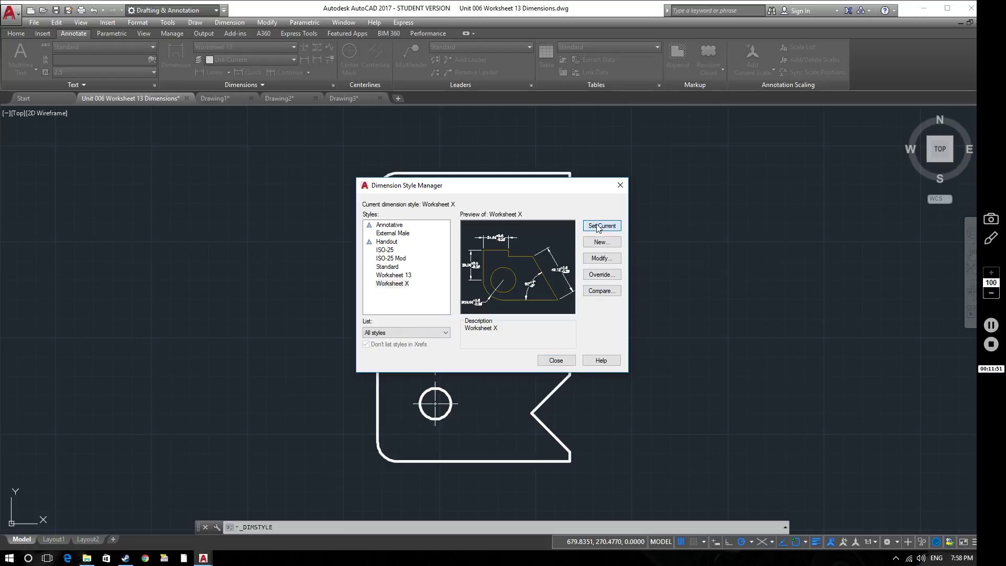